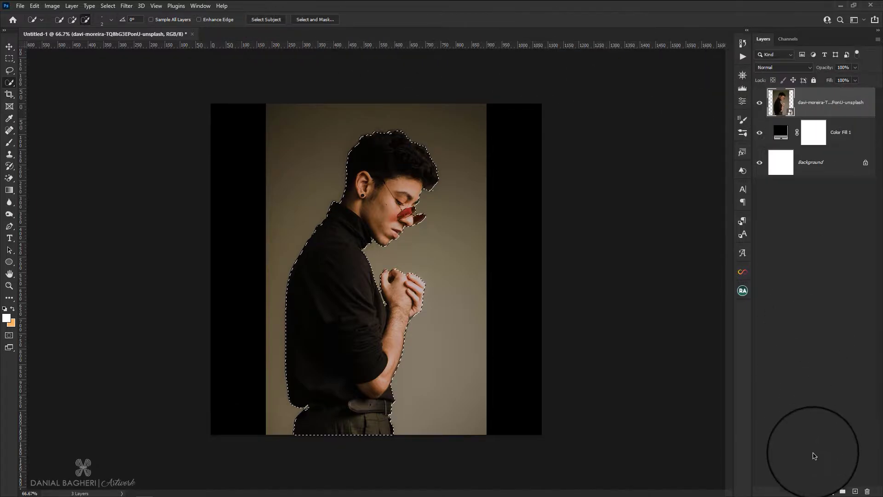
Step: Mask the man's photo with the active selection and move the cut-out up and to the right
click(817, 491)
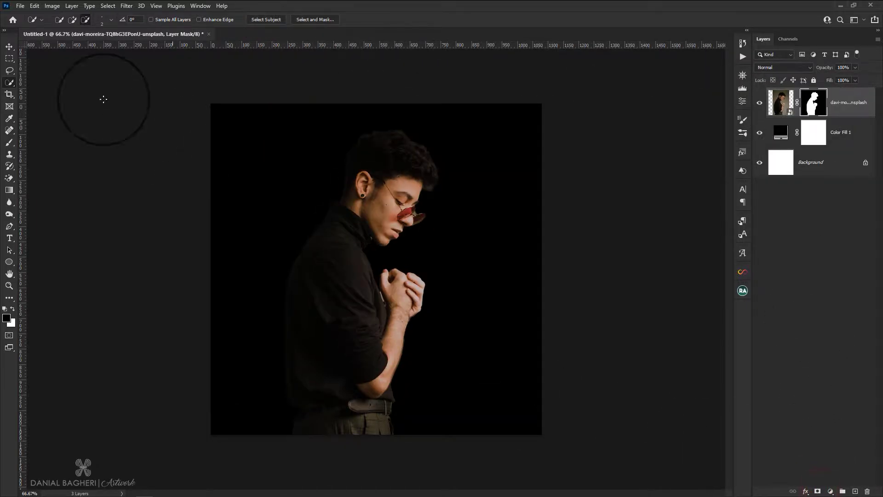
click(9, 47)
drag(412, 203, 442, 187)
Step: Fade the man's lower body by painting black on his layer mask, reducing the brush flow to 24%, and move him down and right
click(817, 105)
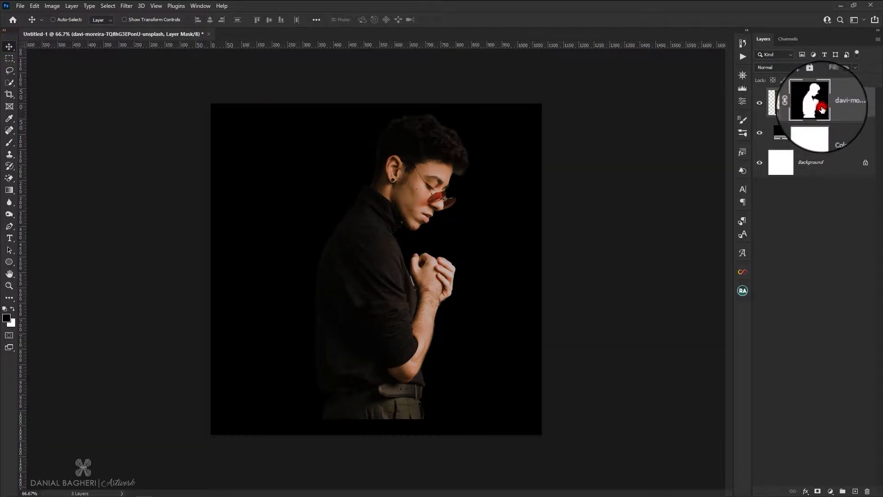
click(10, 142)
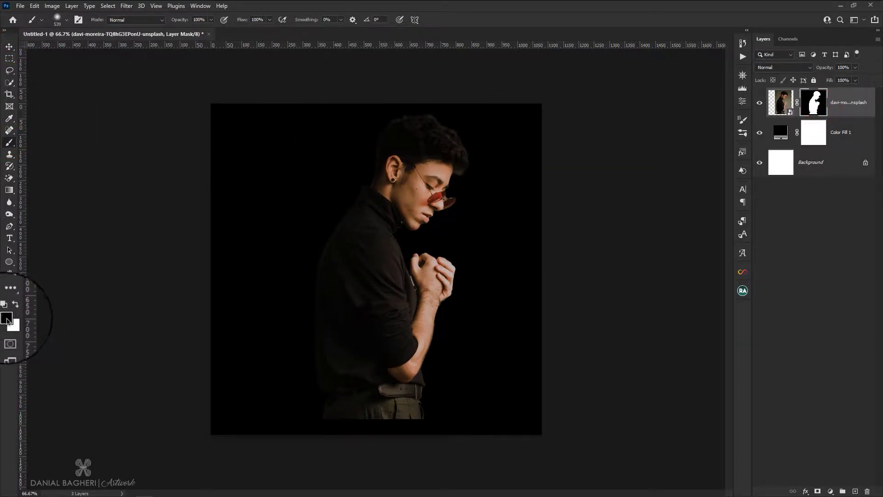
mouse_move(324, 396)
mouse_down()
mouse_move(347, 397)
mouse_move(315, 403)
mouse_up()
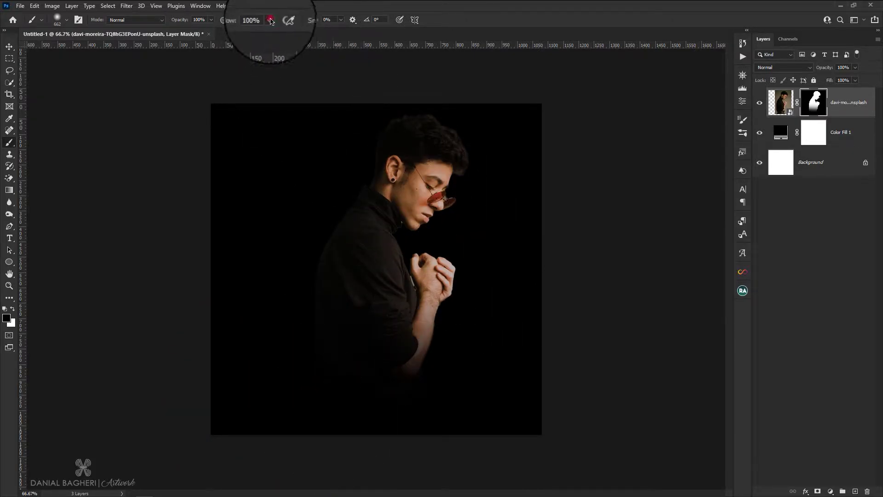
drag(238, 35, 237, 35)
drag(420, 336, 447, 336)
mouse_move(476, 361)
mouse_down()
mouse_move(394, 392)
mouse_move(486, 365)
mouse_move(317, 355)
mouse_move(260, 364)
mouse_move(516, 360)
mouse_move(518, 342)
mouse_up()
mouse_move(514, 341)
mouse_down()
mouse_move(324, 412)
mouse_move(482, 324)
mouse_move(305, 333)
mouse_up()
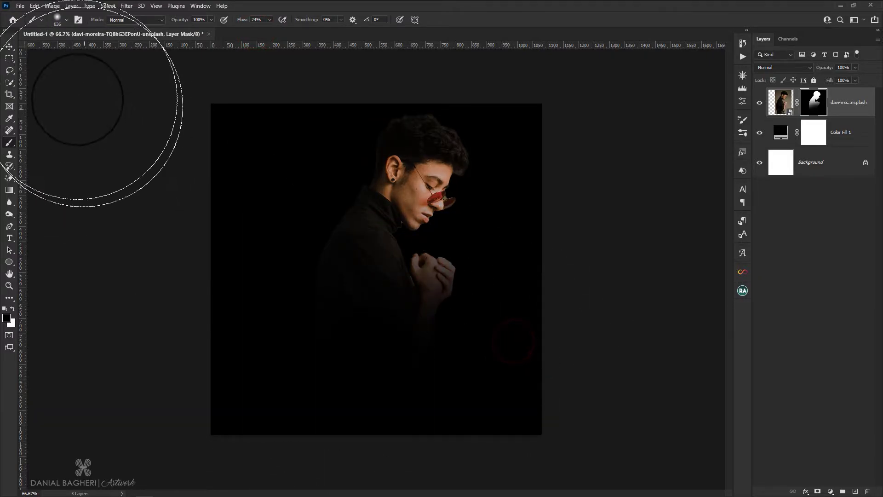
drag(432, 225, 347, 367)
Step: Place the black-and-white portrait of the woman on the canvas and mask out its background using Select Subject
click(55, 489)
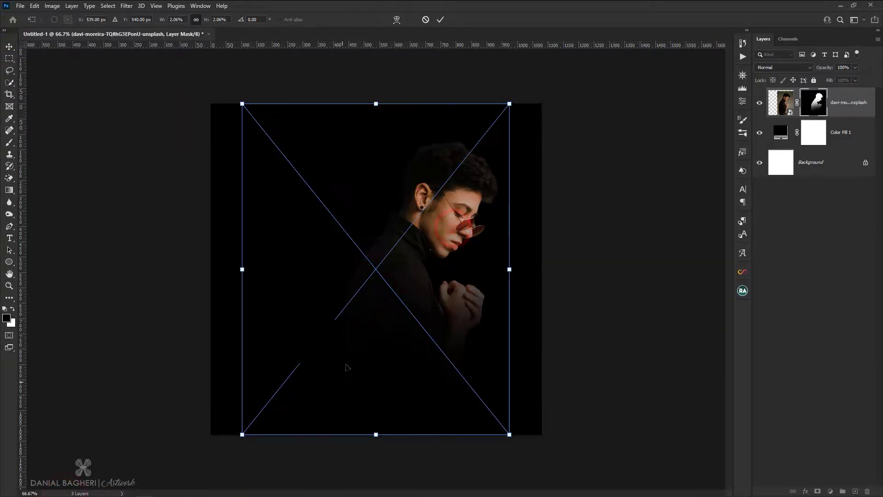
drag(509, 269, 430, 280)
click(440, 21)
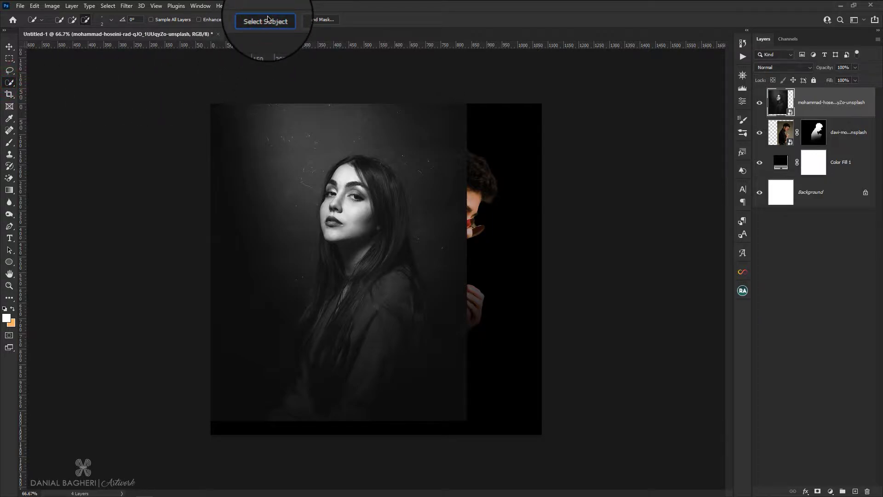
click(817, 491)
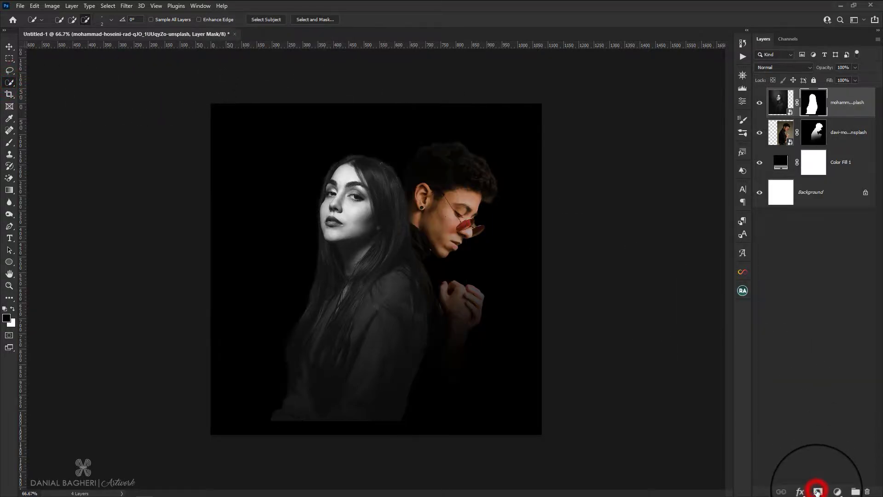
Step: Move the woman's cut-out toward the upper left of the canvas and scale it to about 97%
key(v)
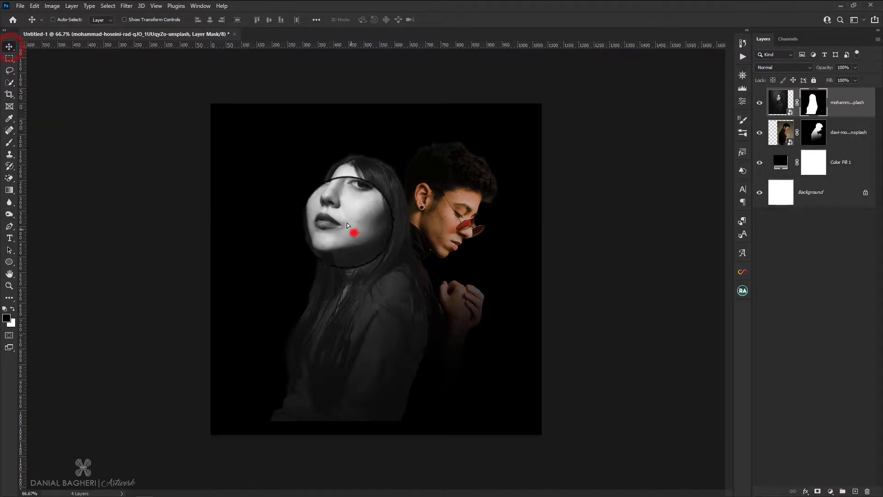
mouse_move(347, 223)
mouse_down()
mouse_move(321, 203)
mouse_move(331, 201)
mouse_move(326, 188)
mouse_up()
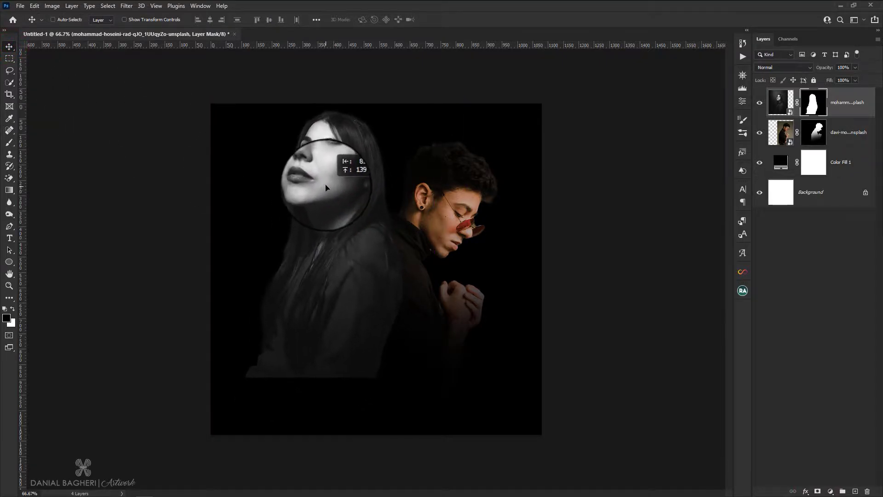
key(ctrl+t)
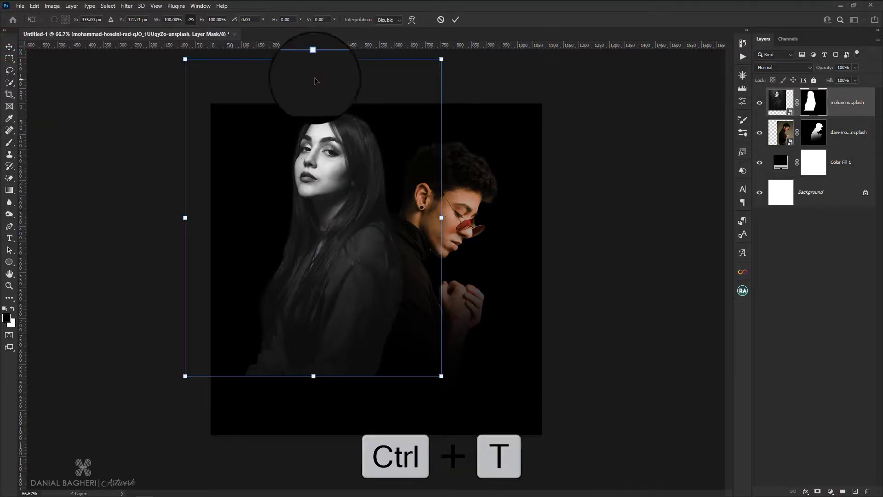
drag(314, 59, 313, 65)
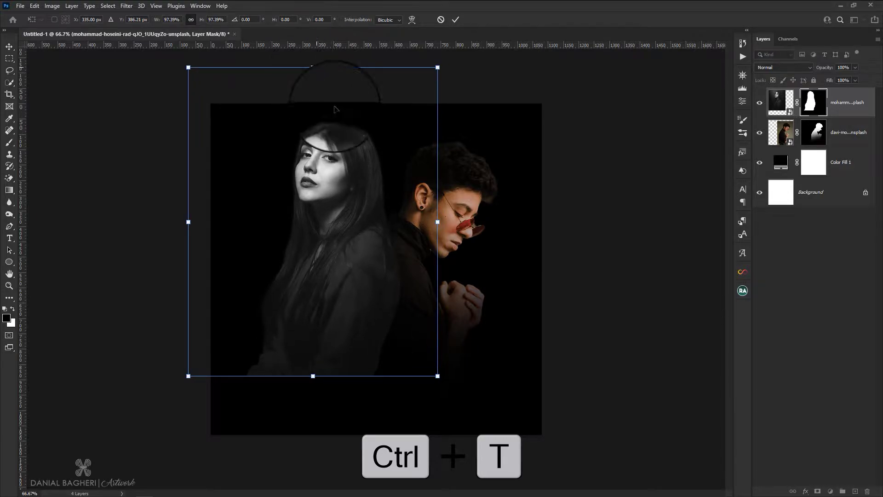
key(Return)
drag(384, 209, 383, 197)
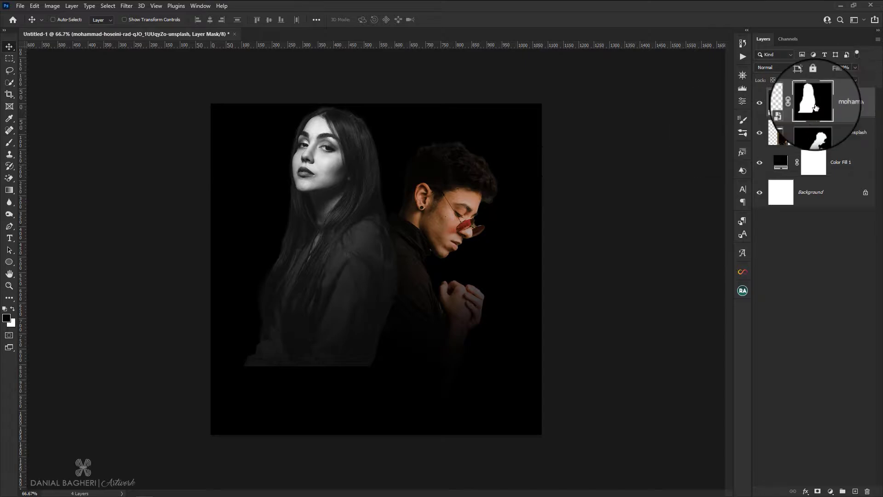
Step: Paint black on the woman's layer mask with a soft brush at 24% flow to fade her lower body into the background
click(9, 141)
drag(395, 299, 319, 308)
mouse_move(423, 298)
mouse_down()
mouse_move(413, 331)
mouse_move(441, 271)
mouse_move(409, 374)
mouse_move(394, 368)
mouse_move(434, 290)
mouse_move(417, 279)
mouse_move(425, 259)
mouse_move(391, 328)
mouse_move(438, 272)
mouse_move(417, 278)
mouse_move(374, 410)
mouse_move(283, 412)
mouse_move(237, 379)
mouse_move(247, 356)
mouse_move(228, 372)
mouse_move(197, 328)
mouse_up()
drag(279, 379, 305, 383)
mouse_move(233, 312)
mouse_down()
mouse_move(288, 365)
mouse_move(282, 332)
mouse_up()
drag(276, 305, 289, 363)
drag(310, 310, 335, 375)
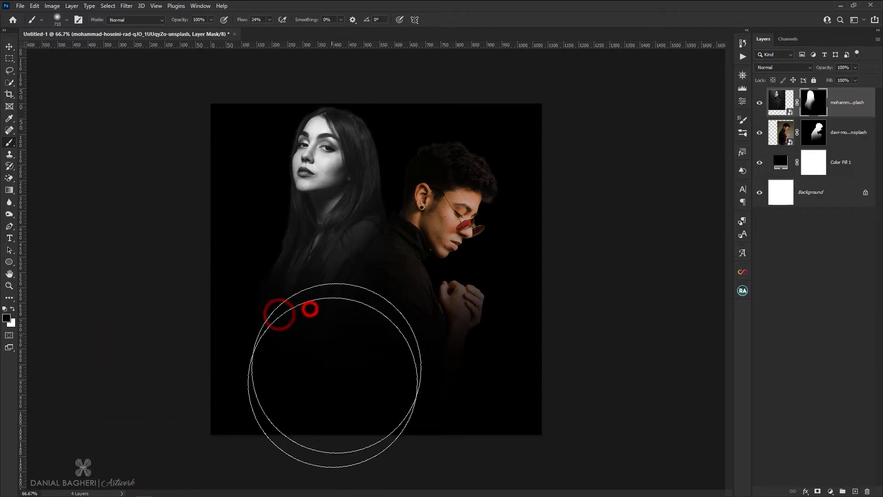
drag(352, 311, 351, 434)
click(332, 180)
mouse_move(452, 401)
mouse_down()
mouse_move(421, 391)
mouse_move(458, 360)
mouse_move(470, 386)
mouse_up()
drag(524, 356, 397, 312)
drag(314, 265, 298, 267)
click(421, 294)
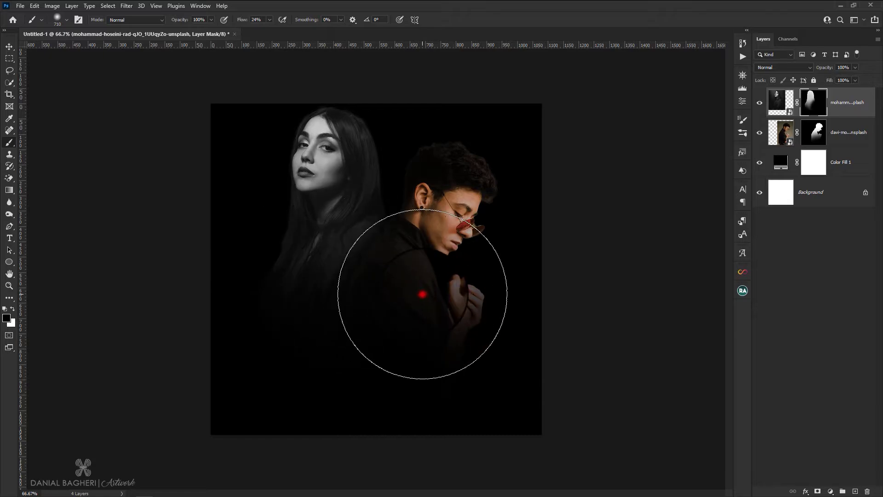
Step: Select both portrait layers, move them down together, and scale them down slightly as one group
click(9, 46)
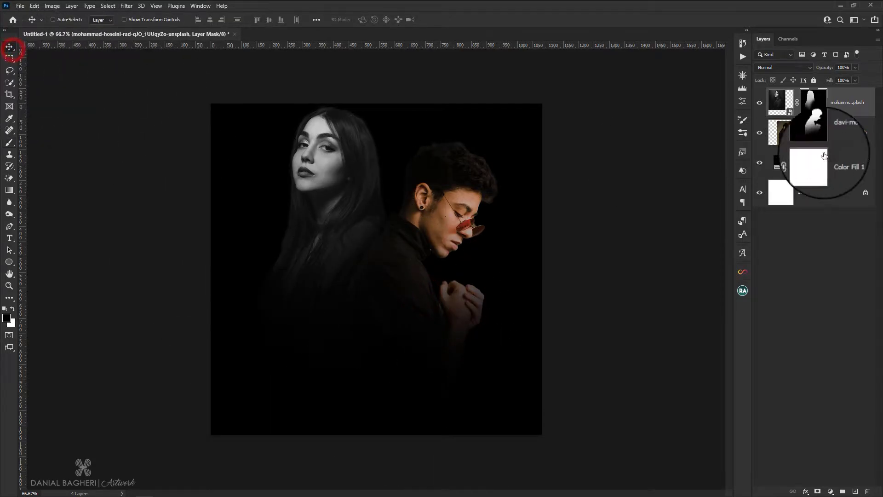
click(853, 134)
drag(414, 187, 412, 222)
key(ctrl+t)
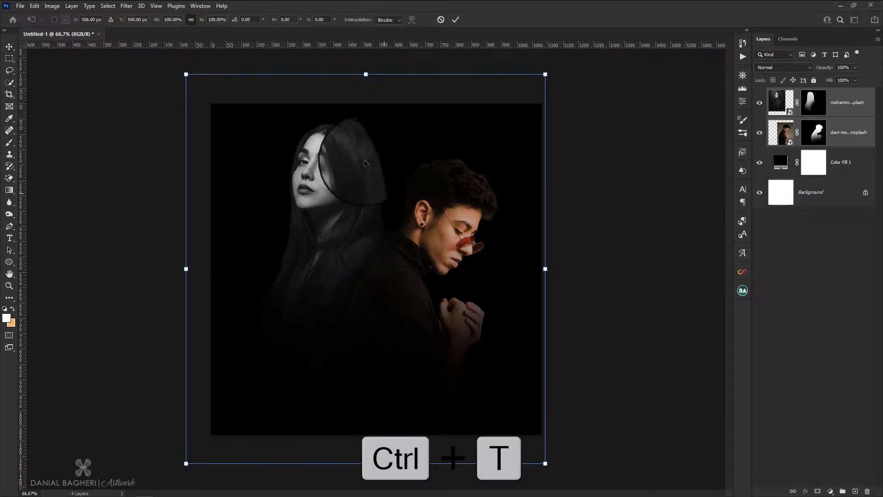
drag(365, 75, 366, 97)
key(Return)
scroll(405, 205, up, 4)
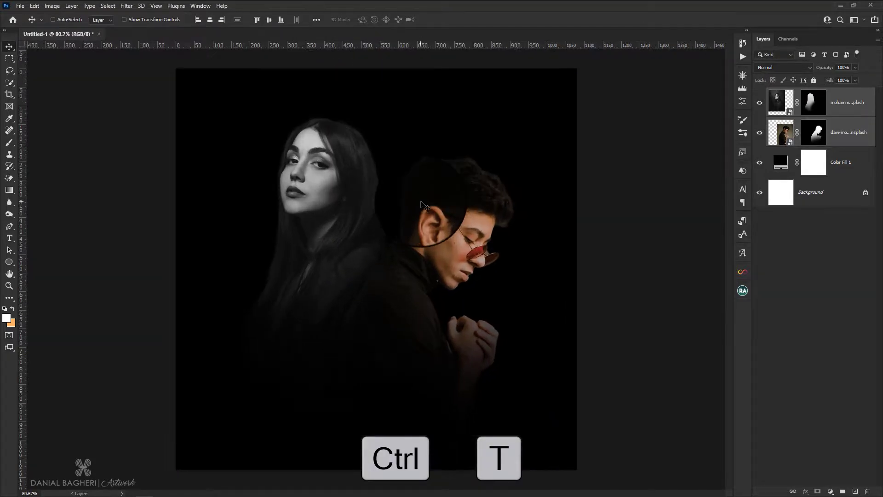
drag(420, 200, 427, 194)
scroll(442, 215, down, 4)
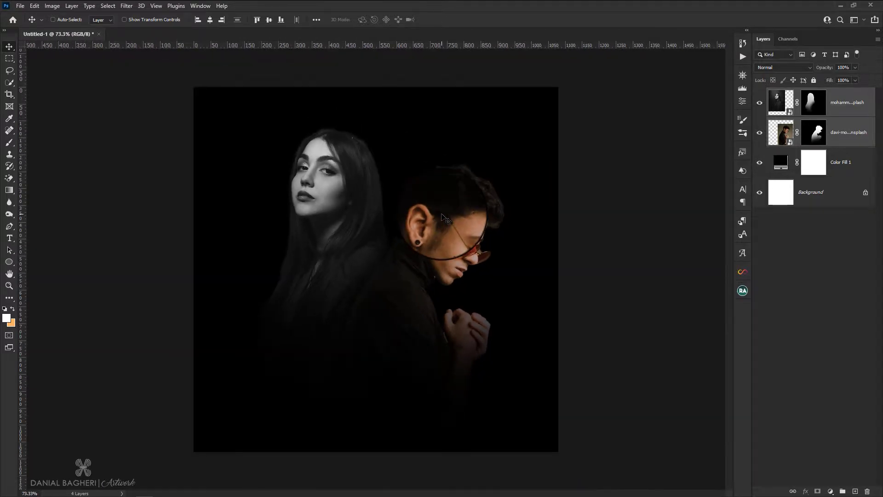
scroll(444, 217, up, 1)
Step: Place the celestial background image directly above the Color Fill 1 layer and scale it to the full canvas width
click(837, 174)
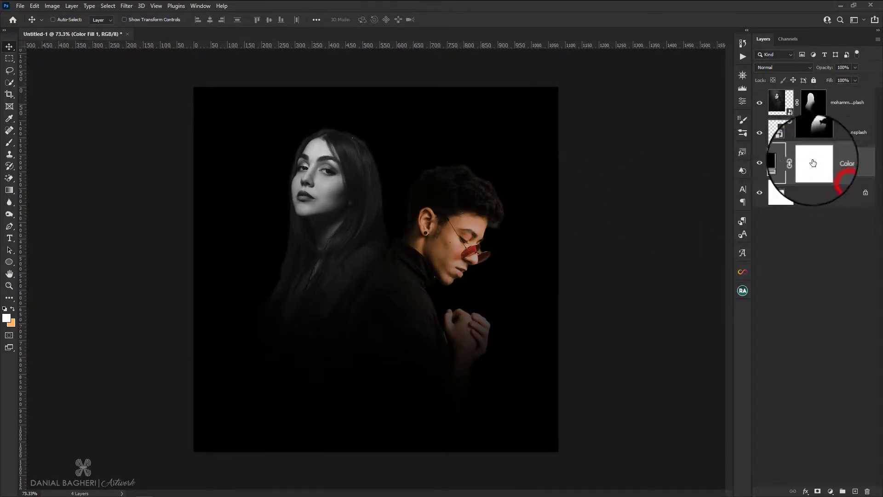
click(60, 489)
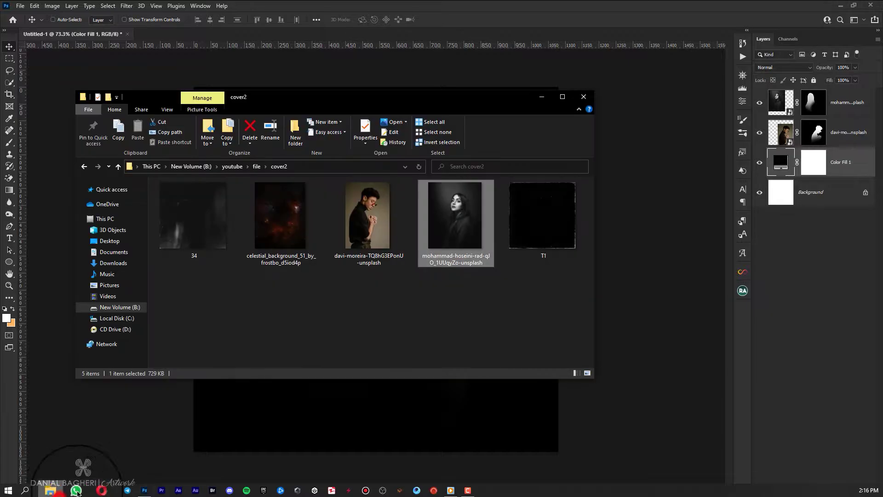
drag(289, 224, 322, 411)
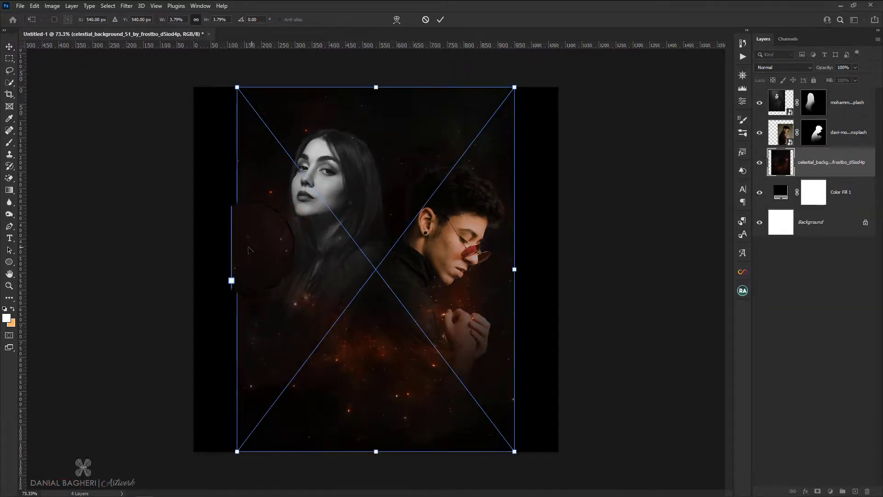
drag(236, 269, 191, 269)
drag(513, 269, 559, 269)
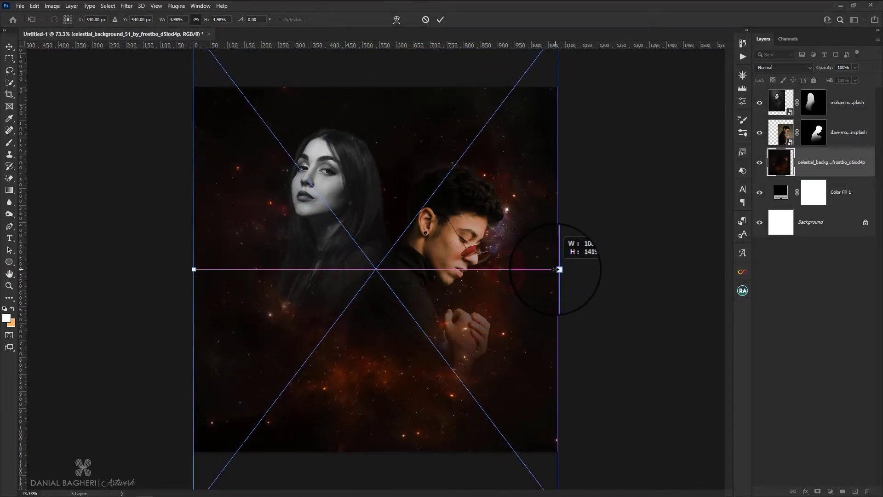
click(440, 21)
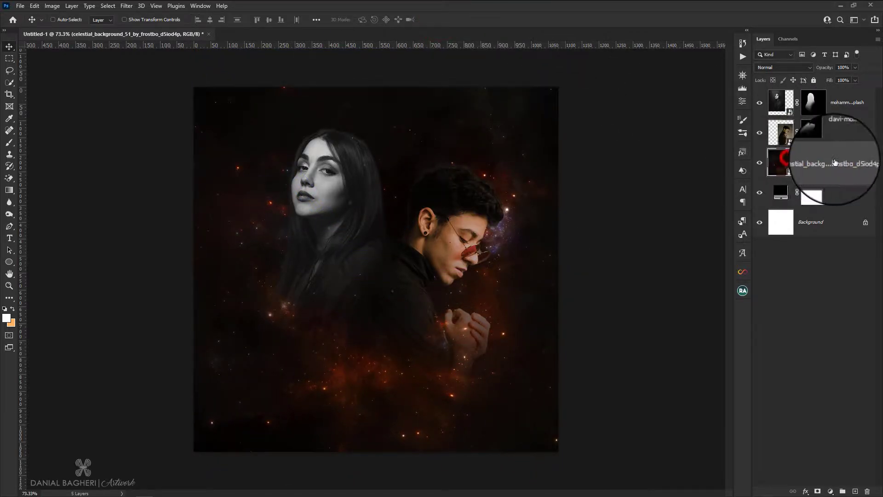
Step: Turn off the G and B channels in the celestial background's Blending Options and lower the layer's opacity to 44%
click(805, 491)
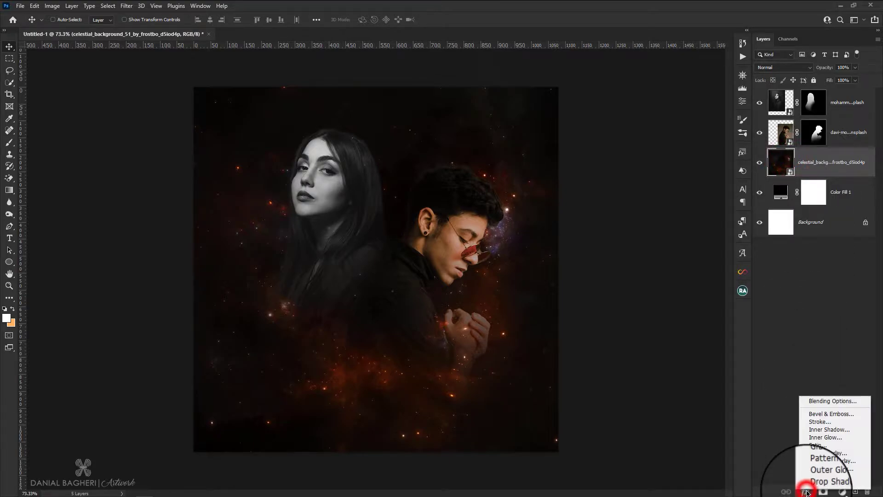
click(838, 403)
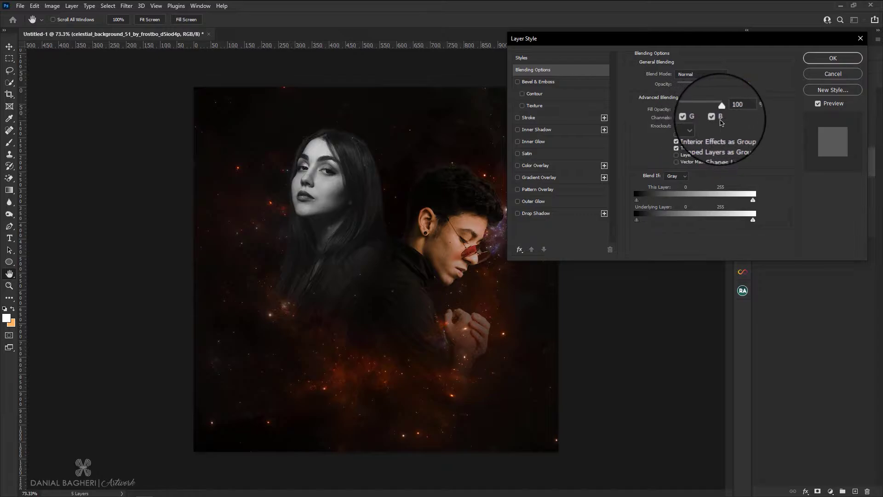
click(714, 118)
click(695, 118)
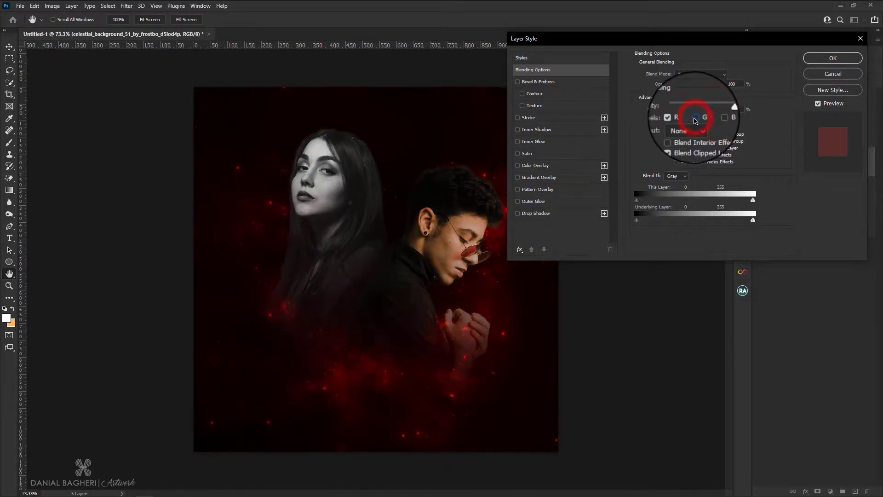
click(833, 58)
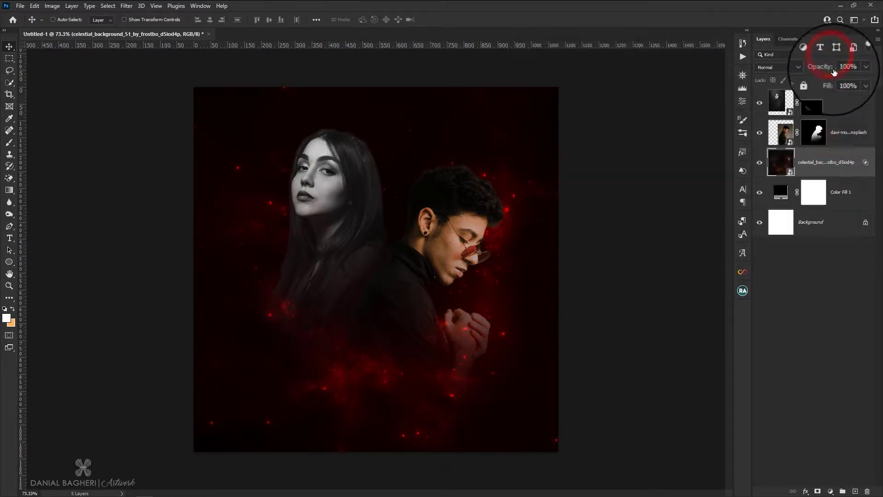
click(806, 163)
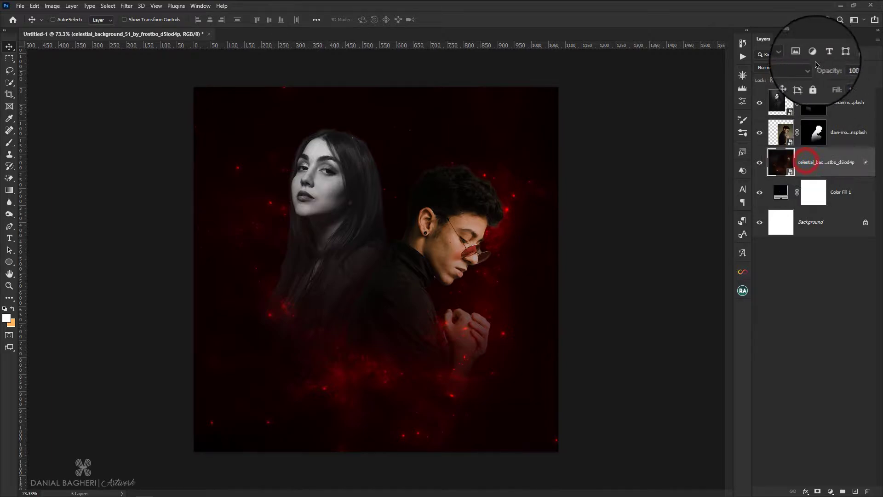
drag(823, 69, 810, 73)
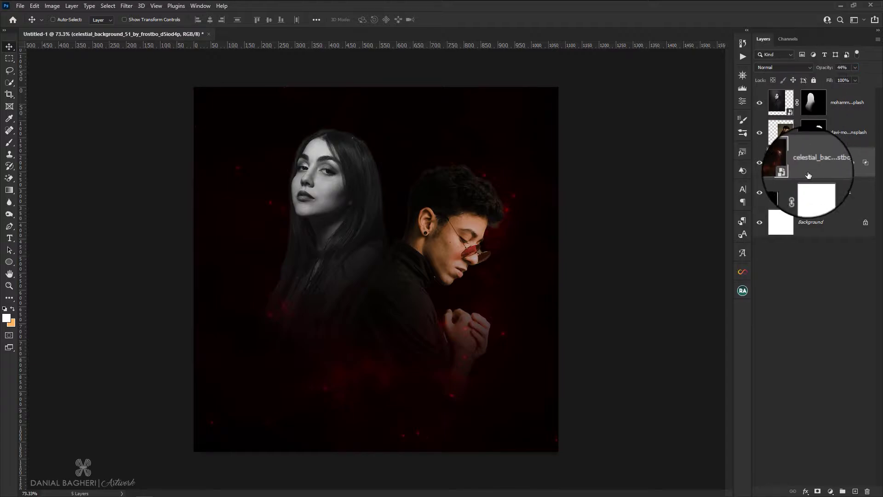
Step: Turn off the G and B channels in the Blending Options of the man's portrait layer, leaving only R on
click(844, 133)
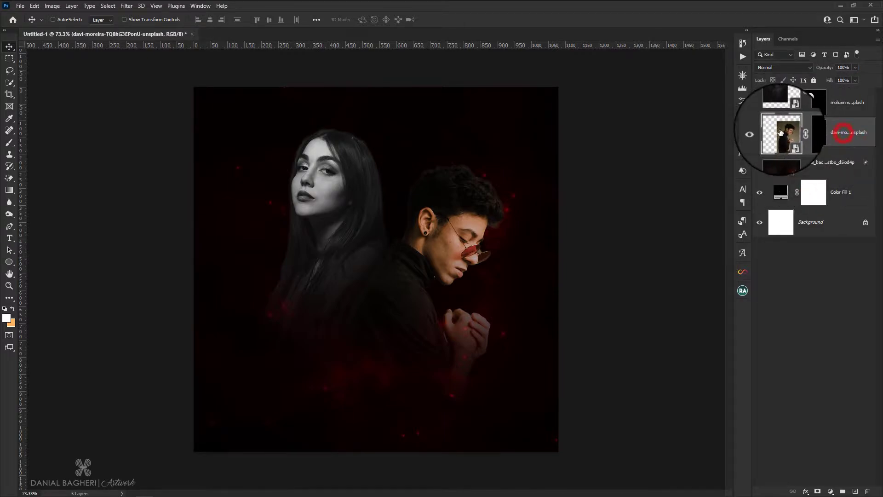
click(773, 133)
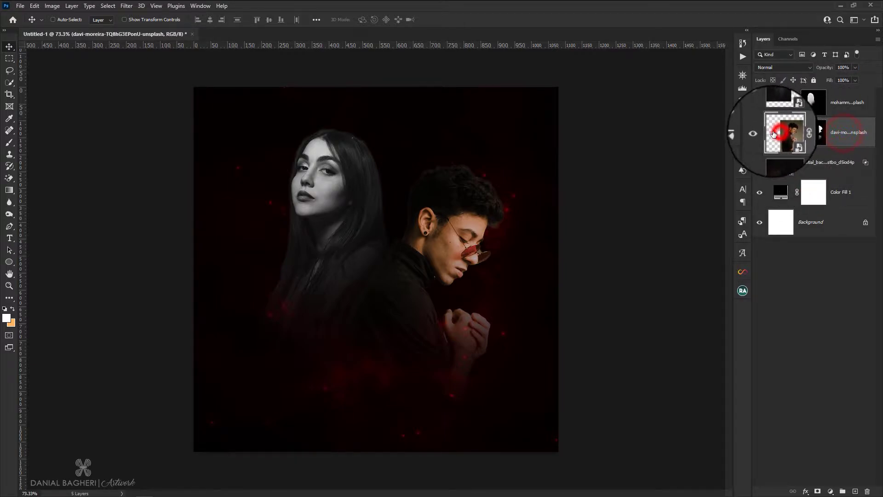
click(809, 491)
click(823, 399)
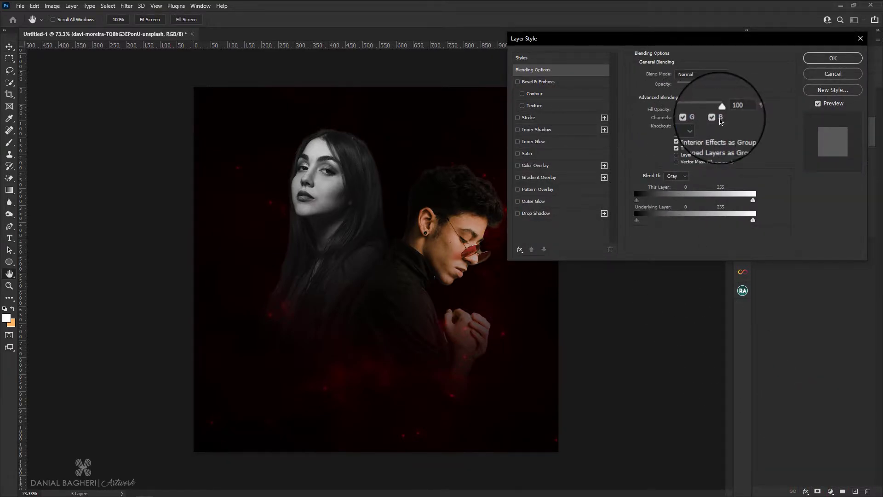
click(714, 117)
click(694, 117)
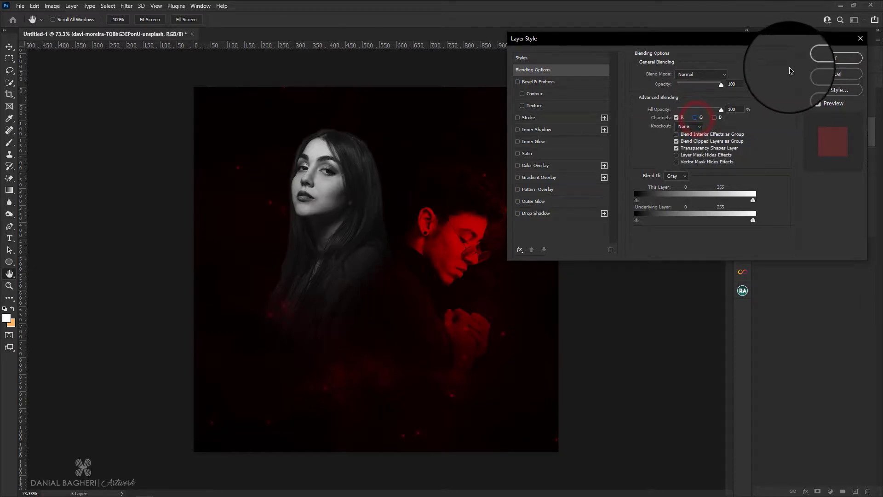
click(830, 56)
Step: Turn off the G and B channels in the Blending Options of the woman's portrait layer, leaving only R on
click(775, 98)
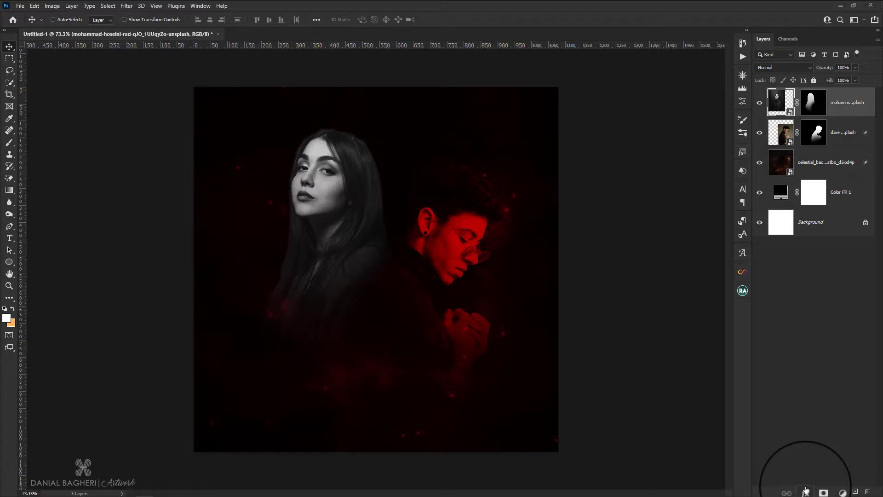
click(805, 491)
click(809, 394)
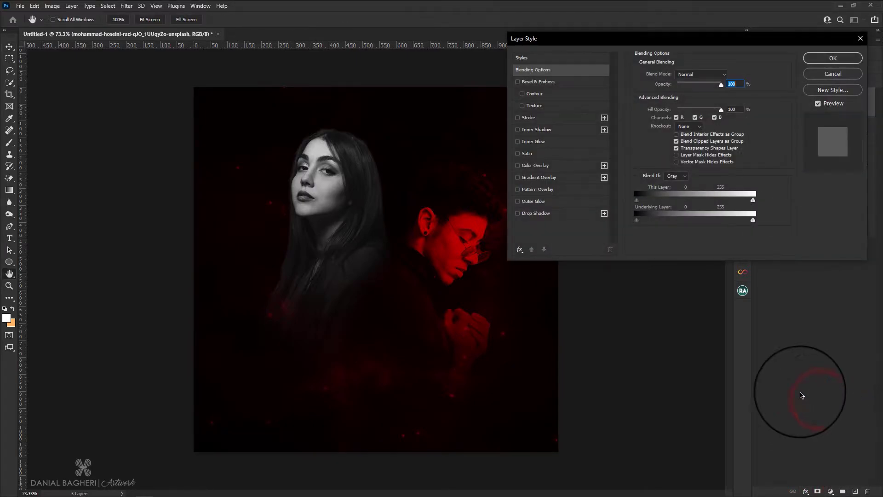
click(715, 117)
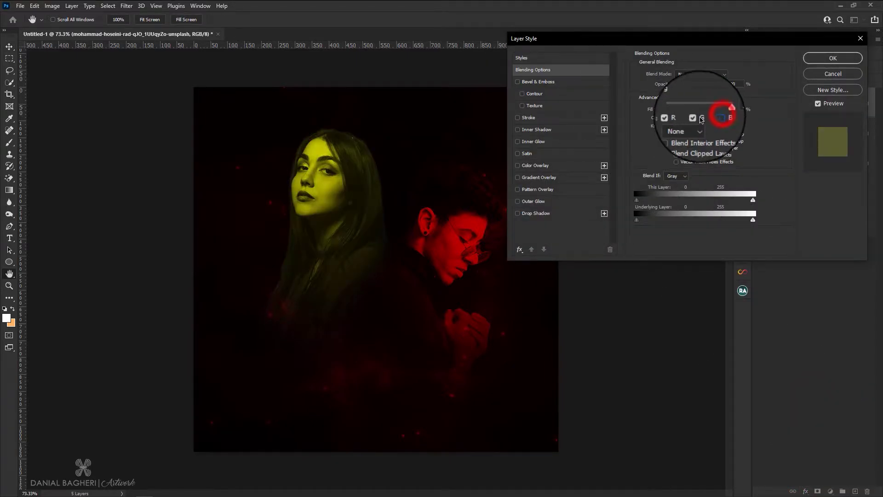
click(699, 118)
click(833, 58)
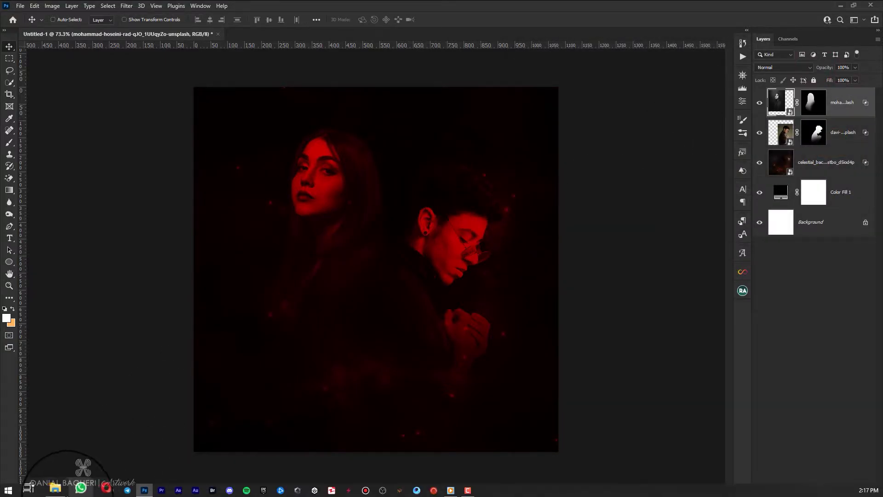
Step: Place the T1 texture image across the full canvas as the topmost layer and set its blend mode to Screen
click(45, 488)
drag(510, 226, 415, 419)
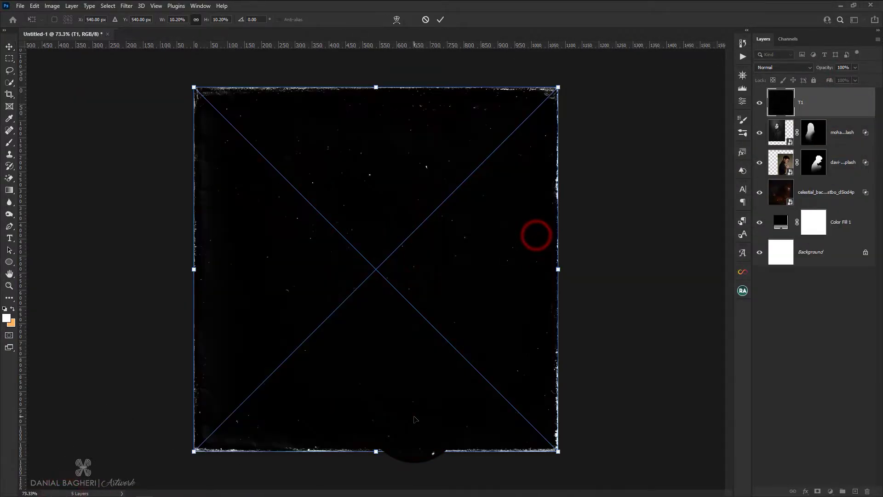
click(440, 20)
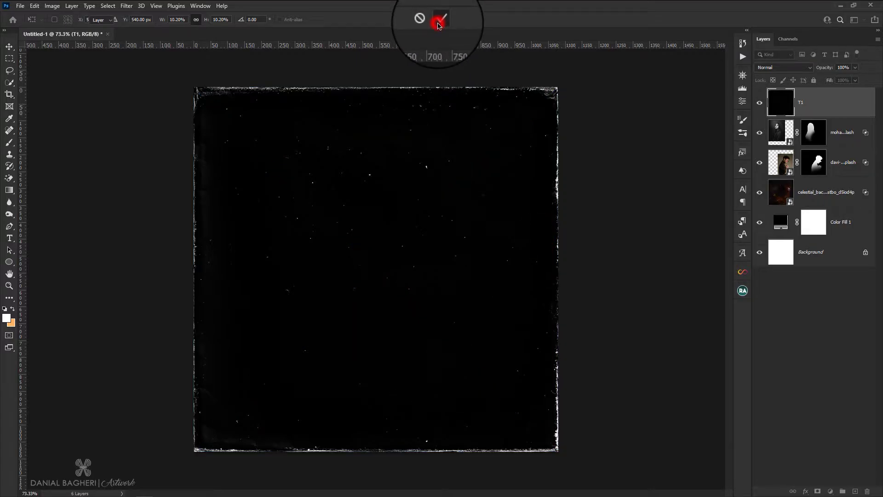
click(803, 103)
click(773, 67)
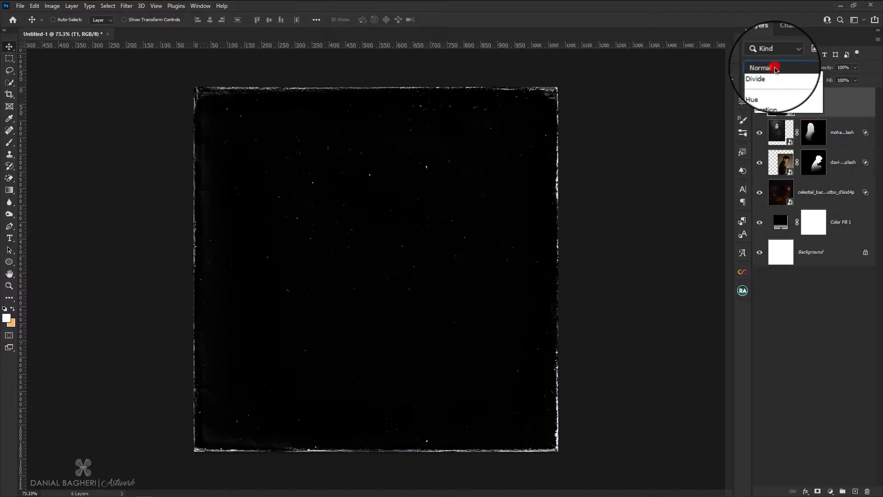
click(762, 144)
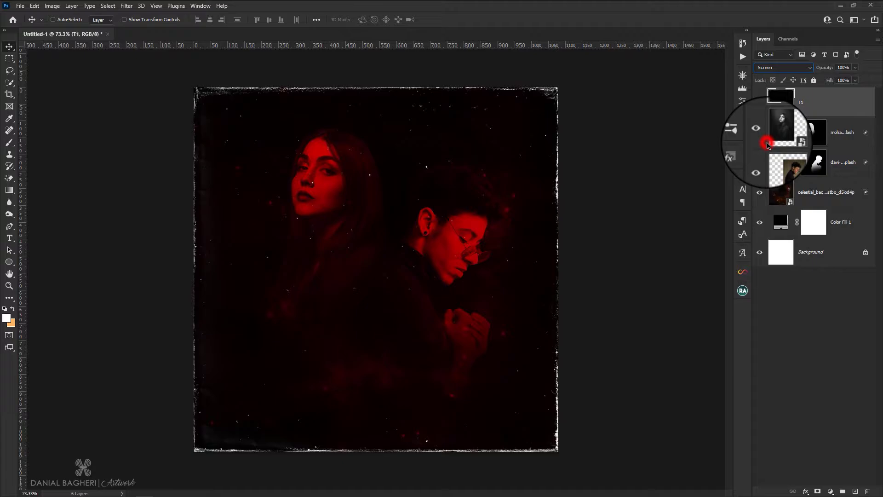
Step: Apply the Filter Gallery's Crosshatch to the man's portrait layer with stroke length 9, sharpness 12 and strength 1
click(787, 169)
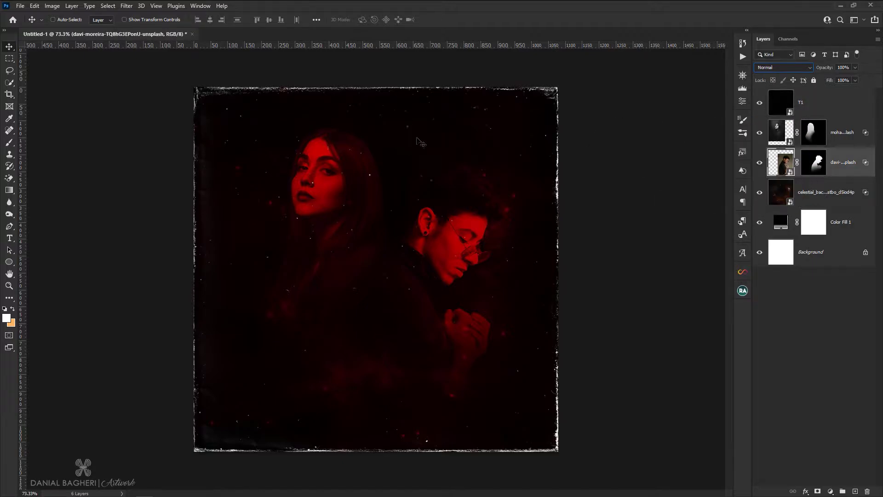
click(127, 6)
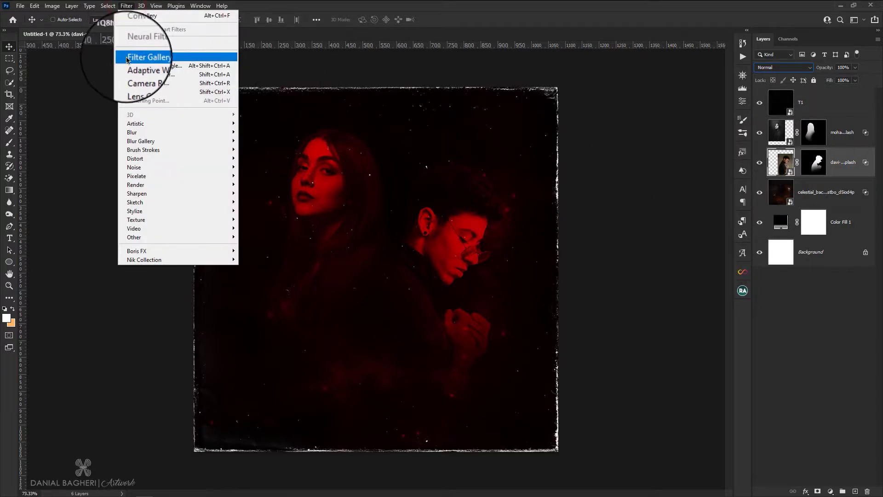
click(146, 58)
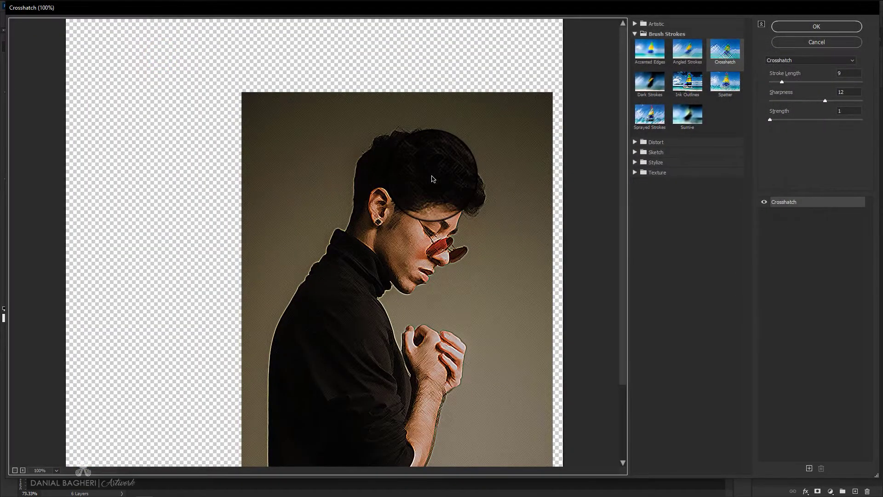
click(634, 33)
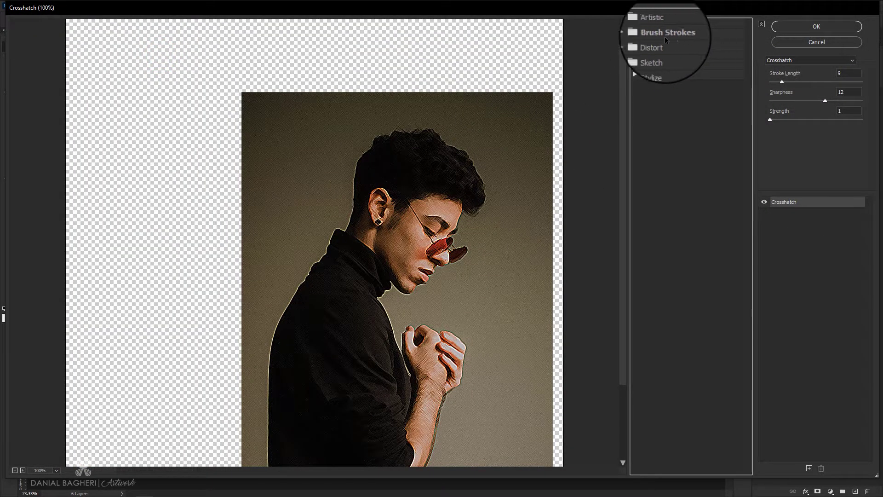
click(658, 35)
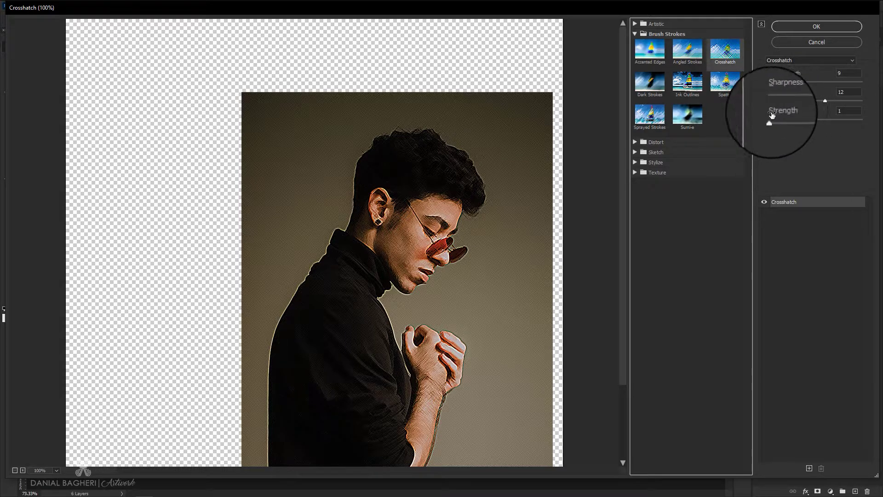
click(809, 29)
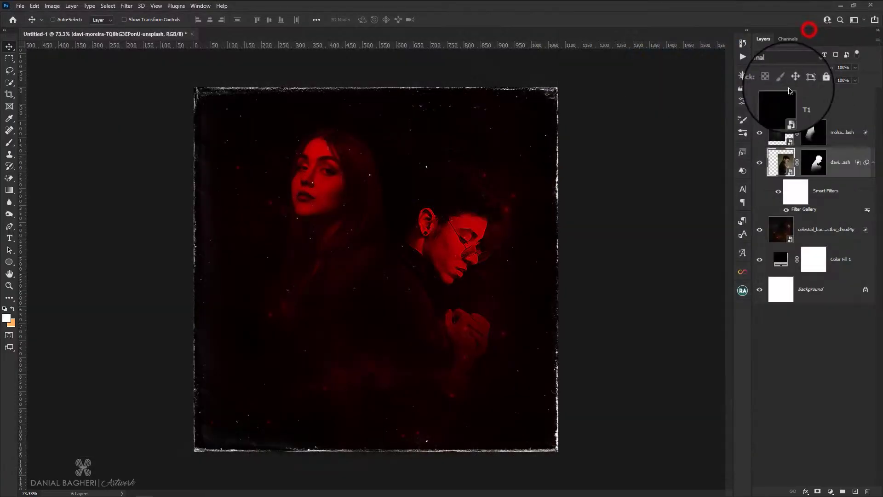
Step: Apply the same Crosshatch filter, with stroke length 9, sharpness 12 and strength 1, to the woman's portrait layer
click(776, 133)
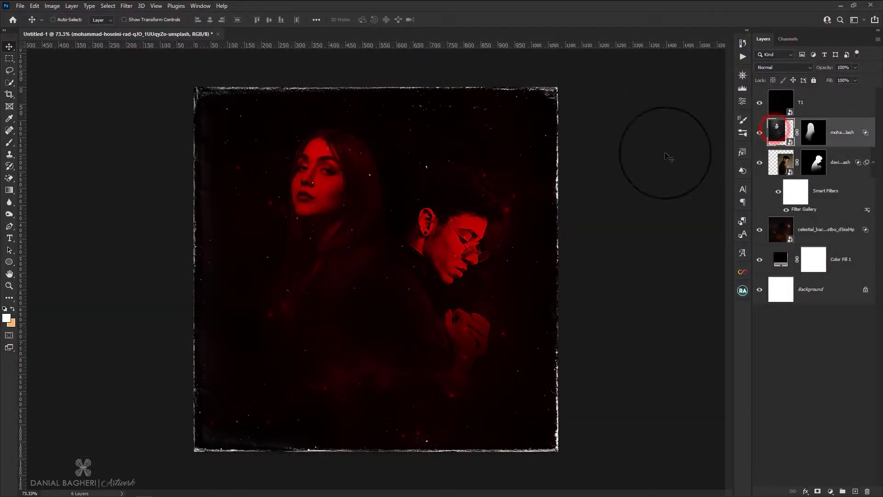
click(126, 5)
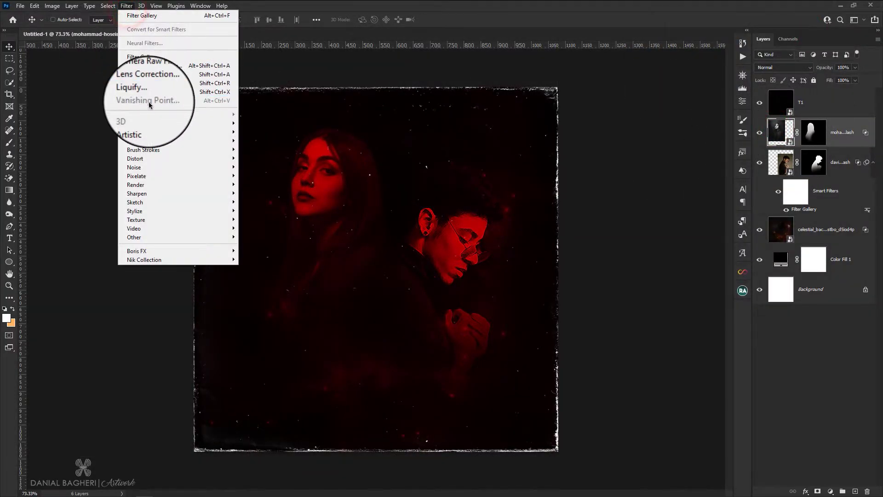
click(150, 56)
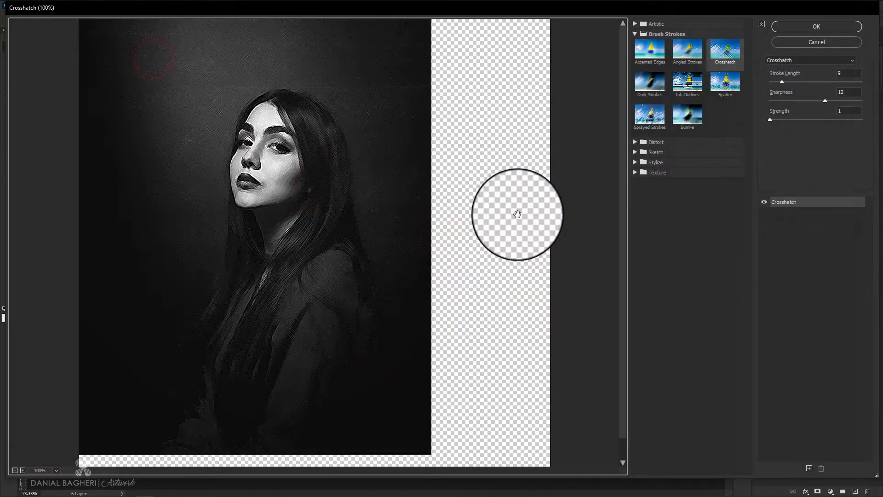
click(817, 26)
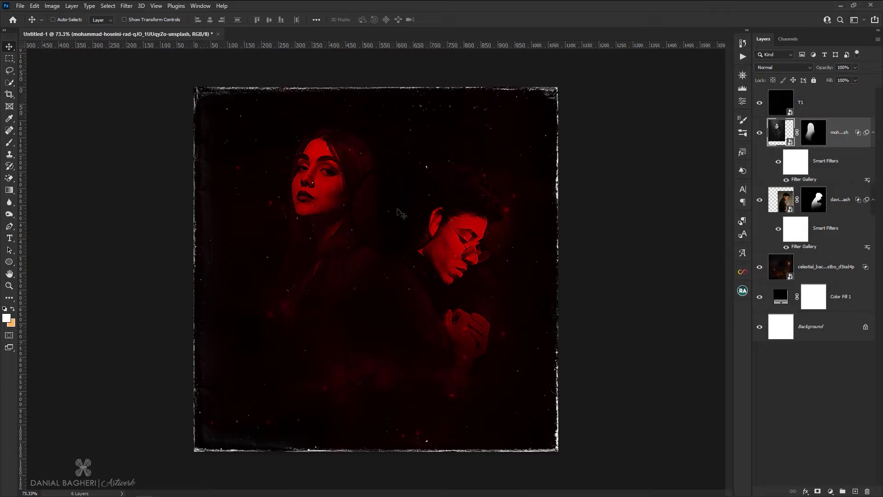
Step: Place the texture image 34 directly above the woman's portrait layer and set its blend mode to Screen
click(782, 133)
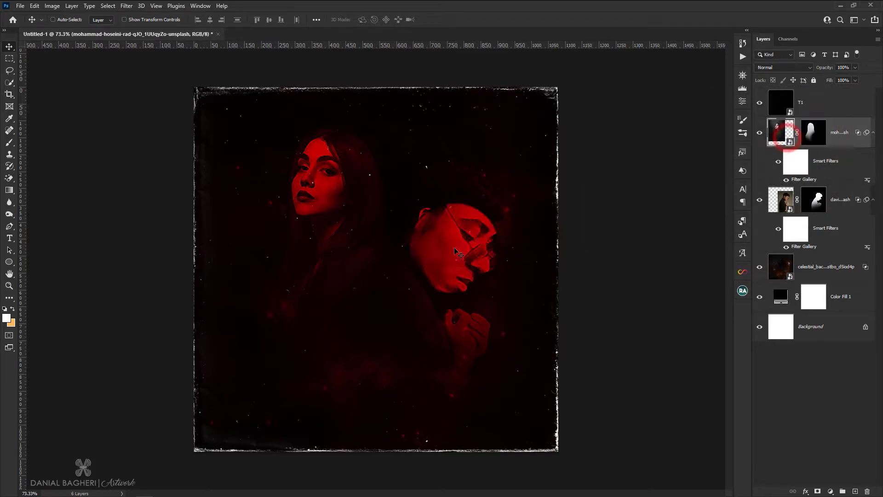
click(55, 489)
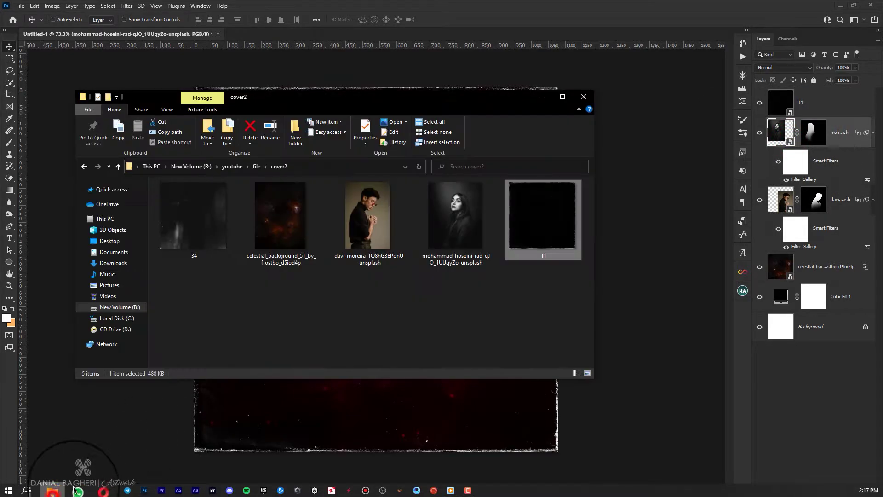
drag(213, 226, 321, 408)
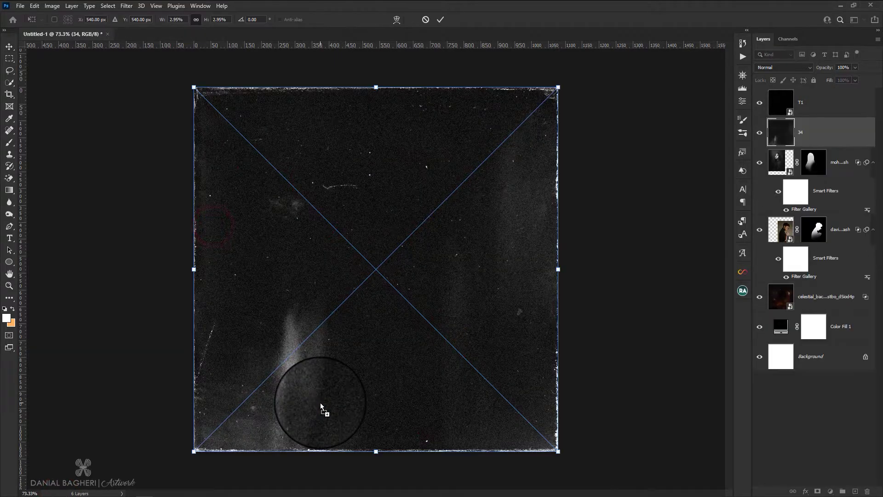
click(443, 21)
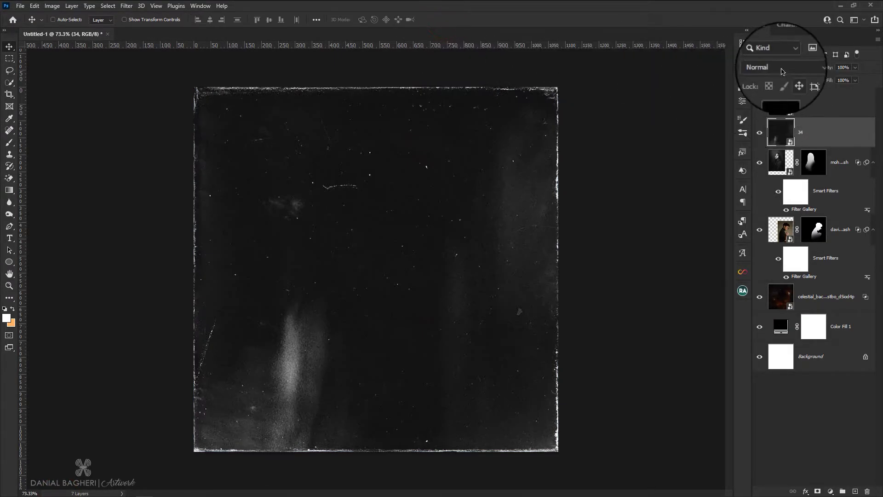
click(780, 70)
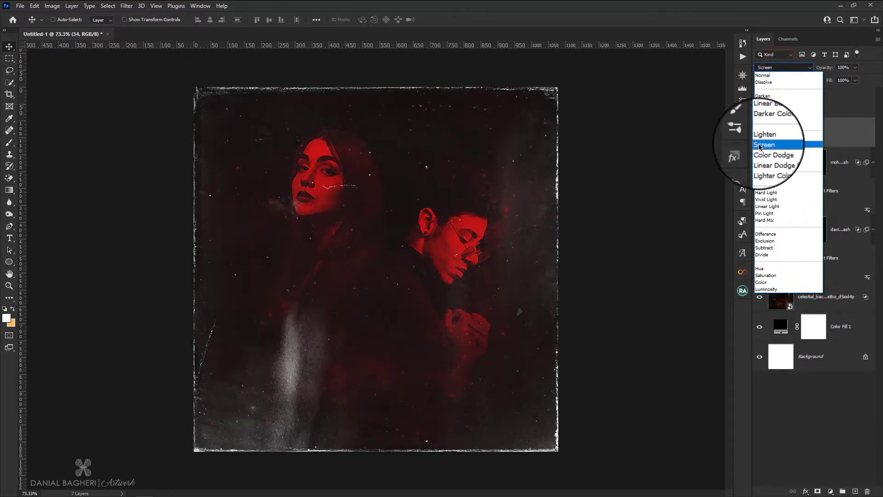
click(766, 146)
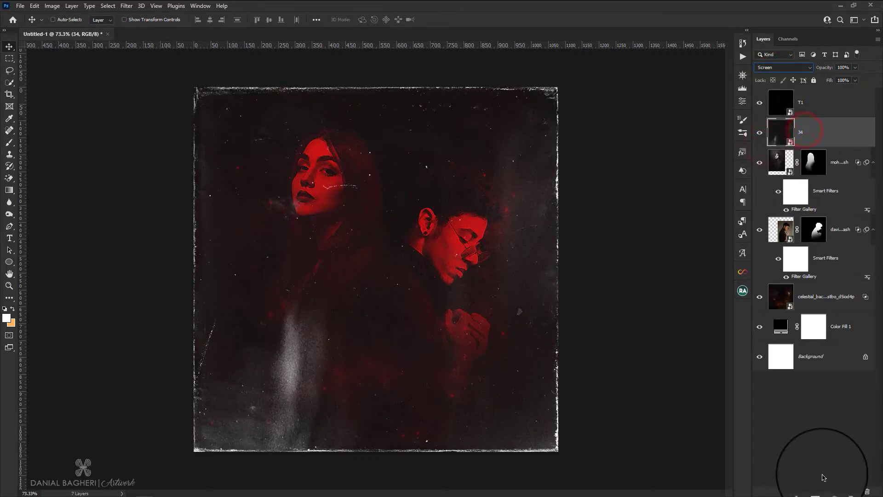
Step: Add a Levels adjustment clipped to the 34 texture, with midtones at about 0.75 and the black input at about 12
click(830, 491)
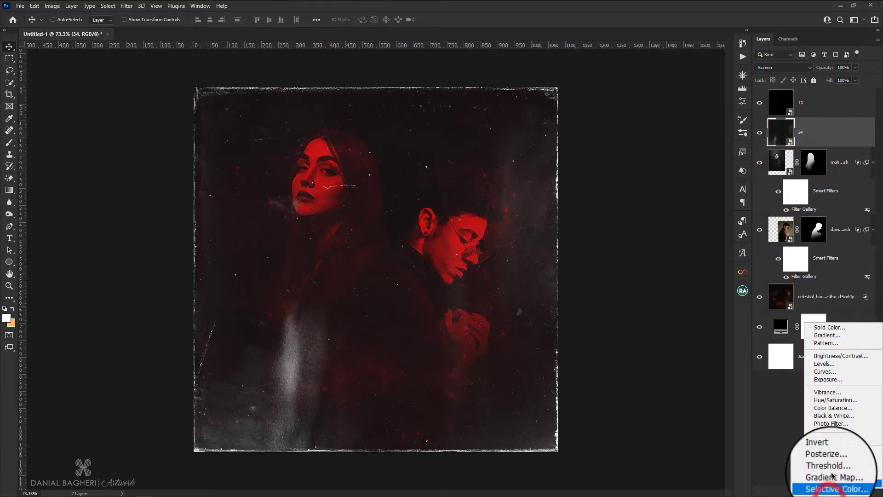
click(820, 362)
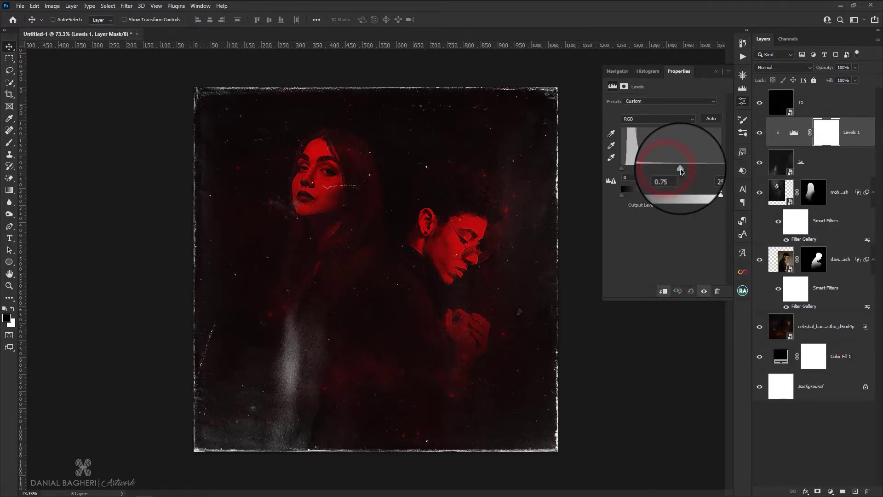
drag(621, 169, 629, 171)
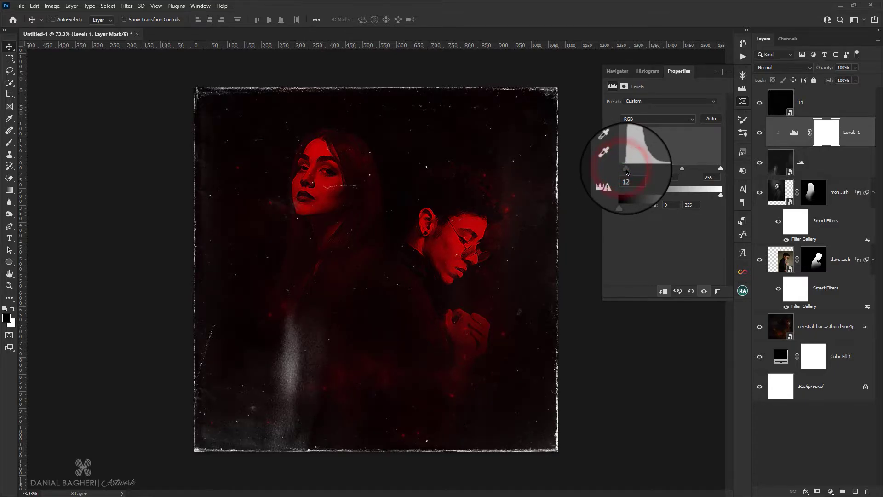
click(742, 101)
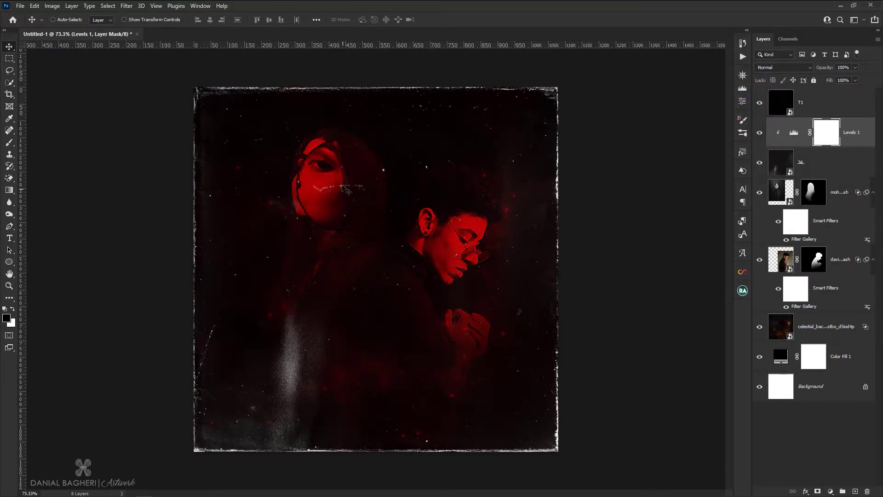
Step: Add a layer mask to the 34 texture and paint out the scratch across the woman's face with a soft black brush at 100% flow
scroll(345, 189, up, 5)
click(780, 166)
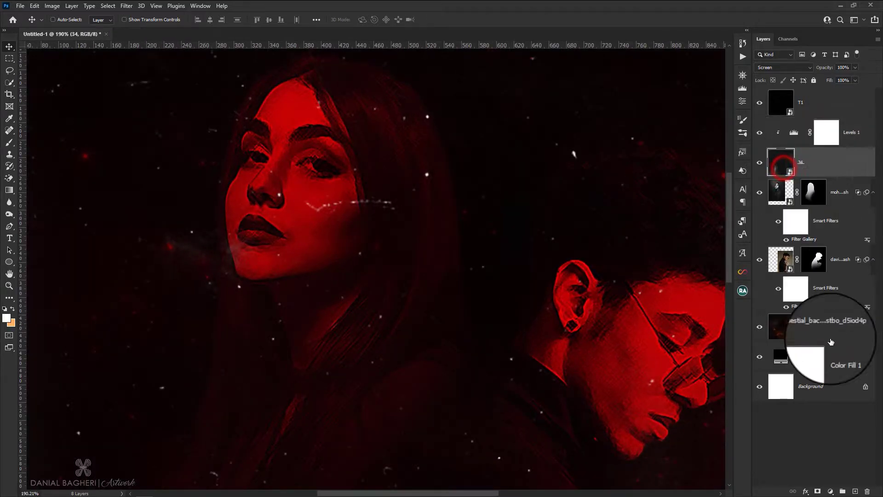
click(817, 490)
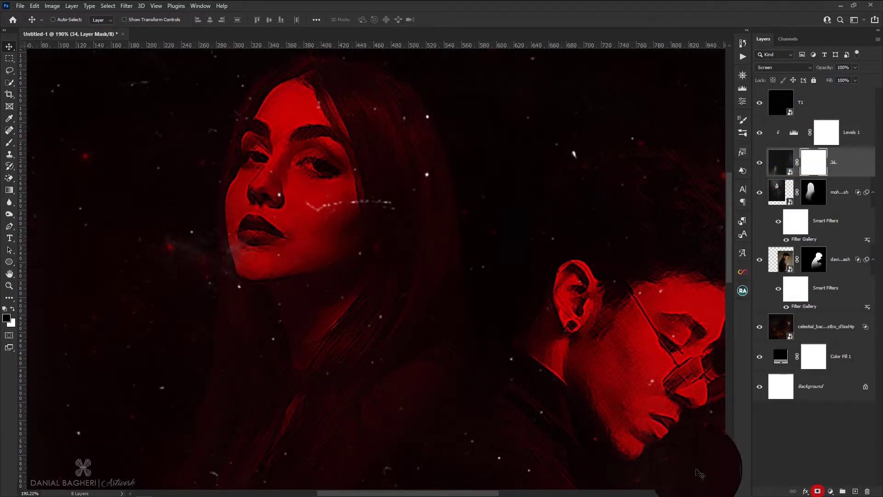
click(7, 143)
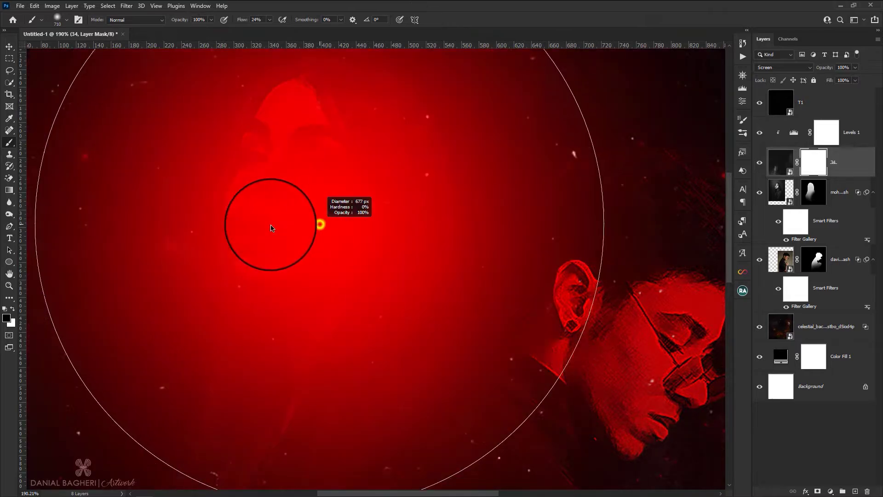
drag(271, 228, 177, 224)
drag(263, 31, 313, 46)
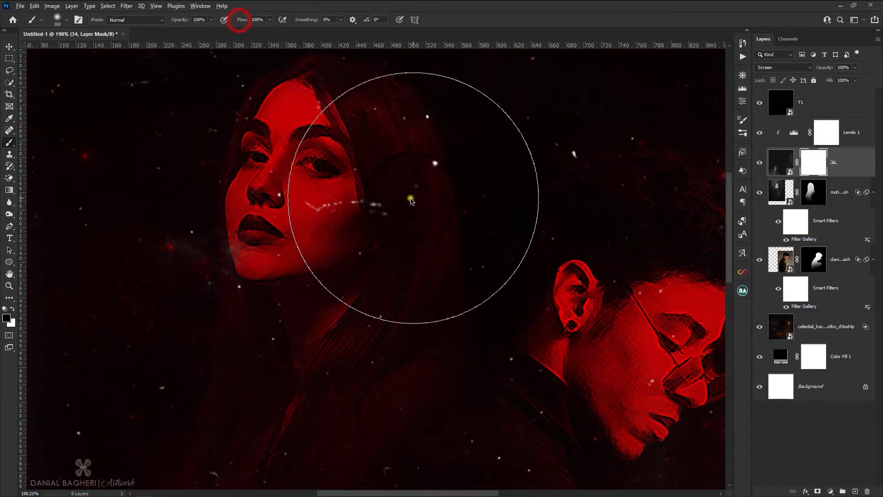
mouse_move(411, 197)
mouse_down()
mouse_move(361, 200)
mouse_move(385, 213)
mouse_move(319, 211)
mouse_up()
scroll(278, 161, down, 5)
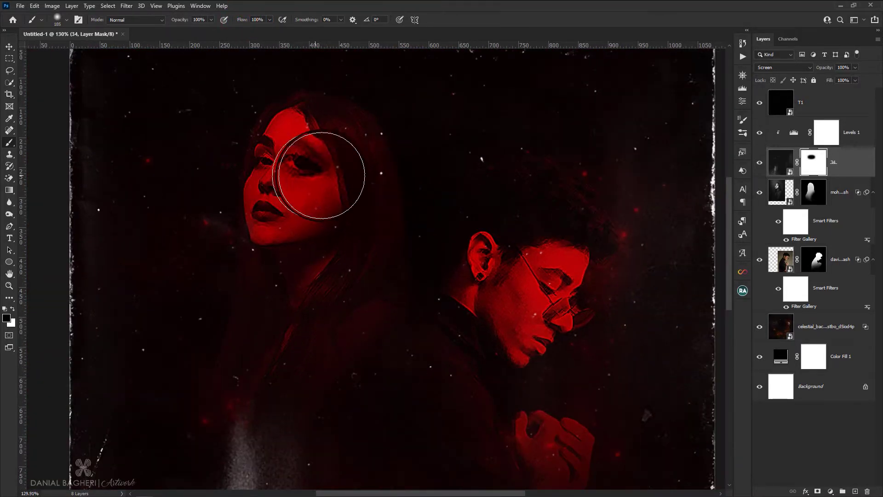
click(9, 47)
Step: Create a new empty layer directly above the woman's portrait layer
click(848, 132)
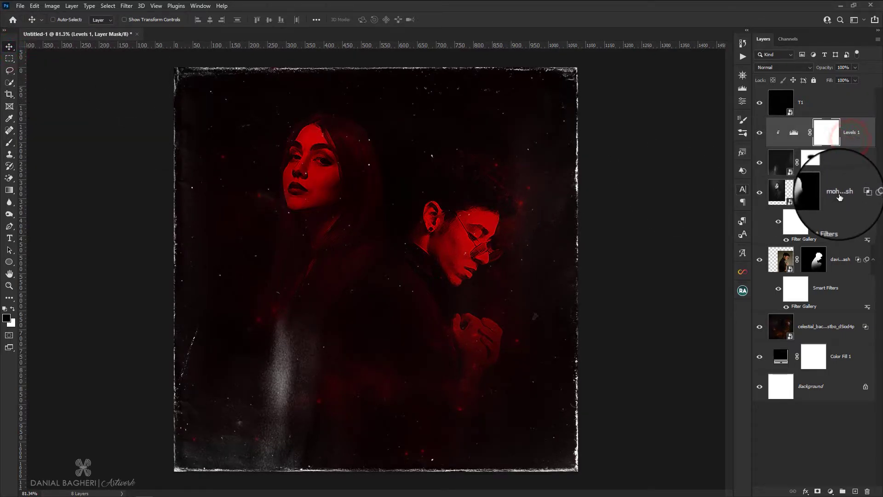
click(841, 192)
click(854, 491)
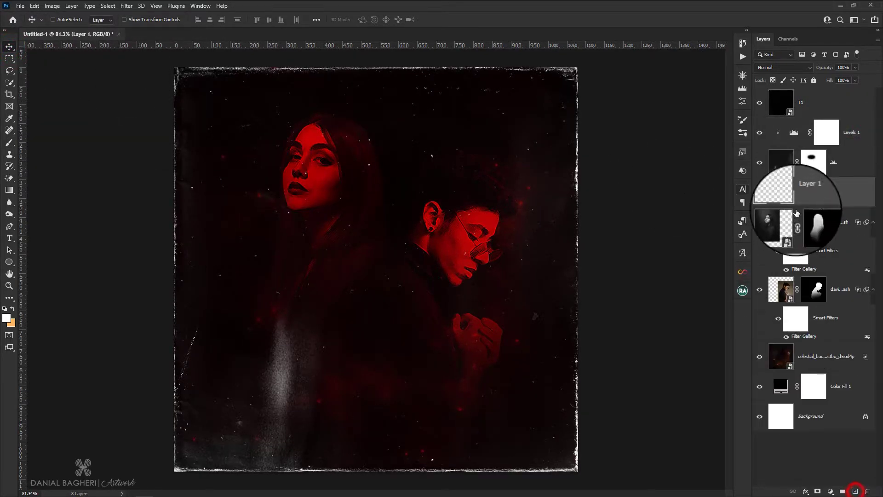
Step: Choose the Clouds_09.png brush from the Clouds12 brush set for the Brush tool
scroll(444, 258, up, 1)
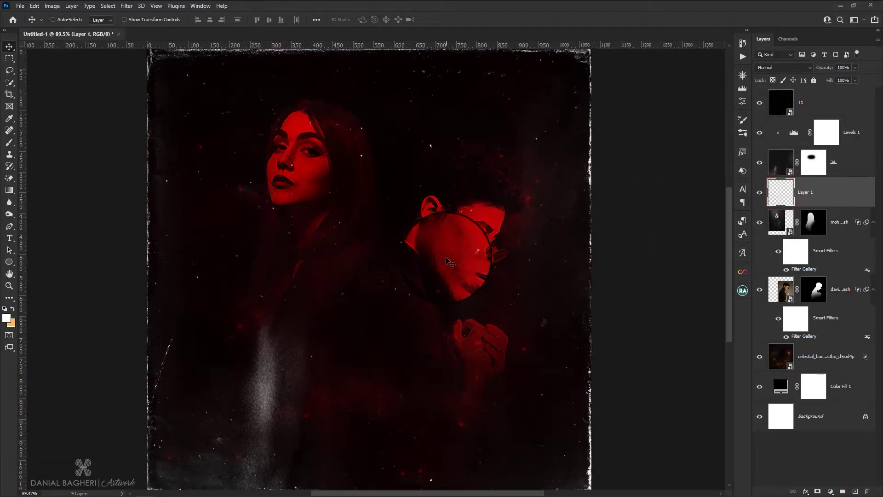
click(9, 140)
click(57, 19)
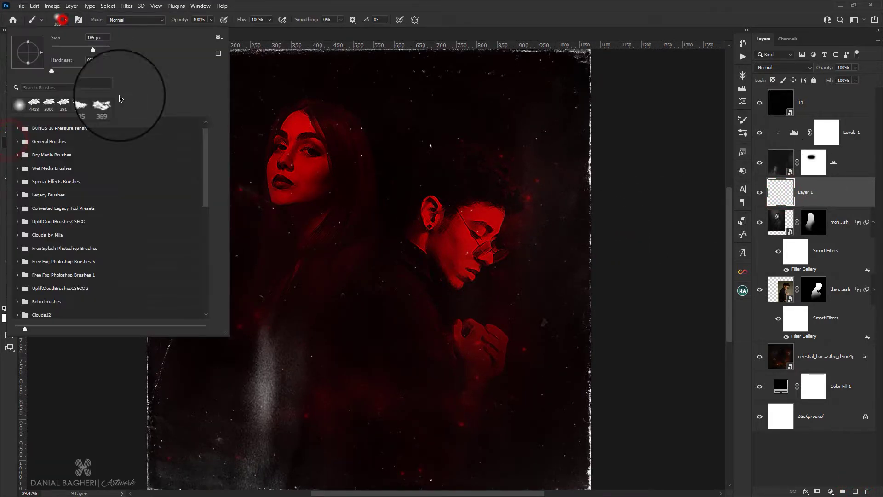
mouse_move(205, 153)
mouse_down()
mouse_move(212, 251)
mouse_move(207, 208)
mouse_up()
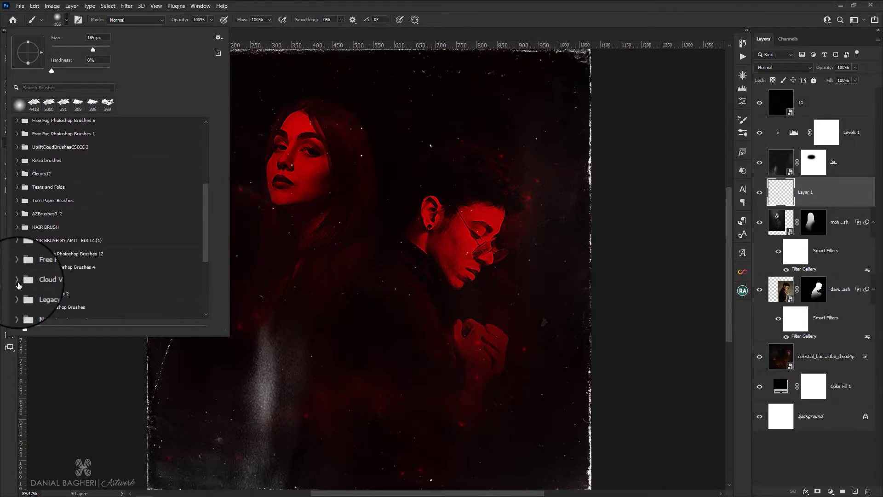
click(17, 174)
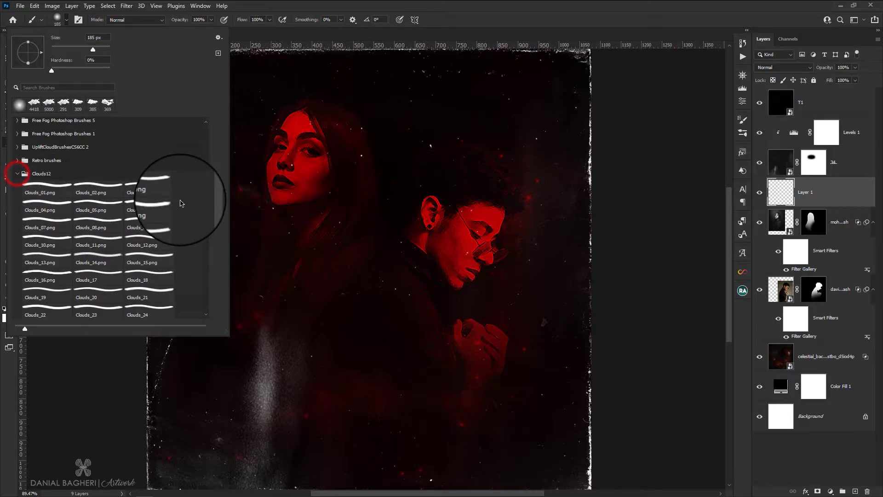
click(148, 227)
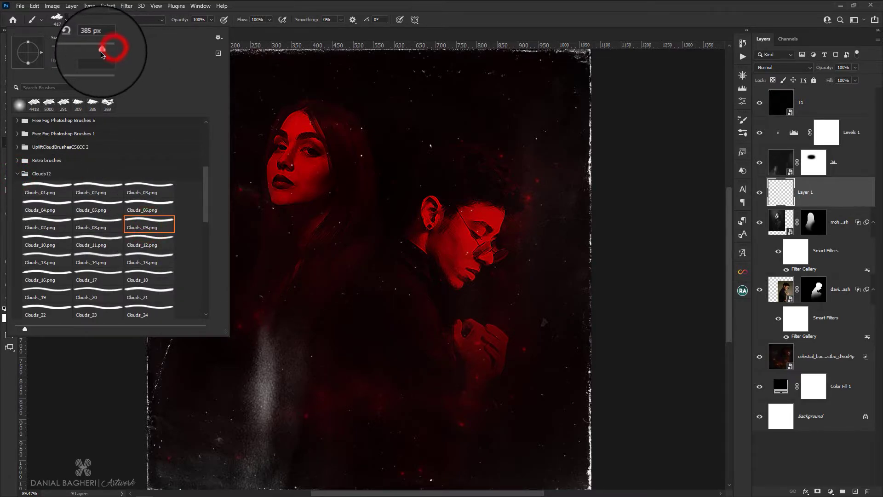
Step: Stamp a single white cloud over the man's hands on the empty layer, with the brush at about 537 px
drag(101, 52, 101, 52)
drag(449, 365, 479, 368)
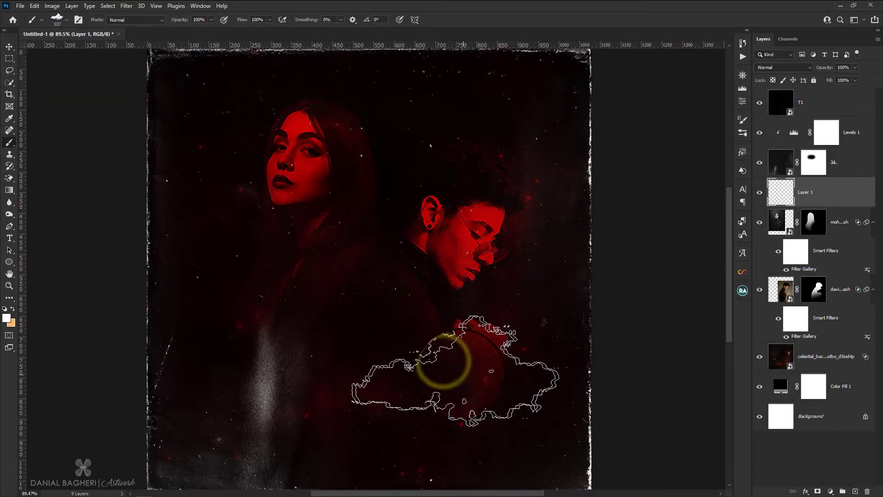
click(448, 365)
key(ctrl+z)
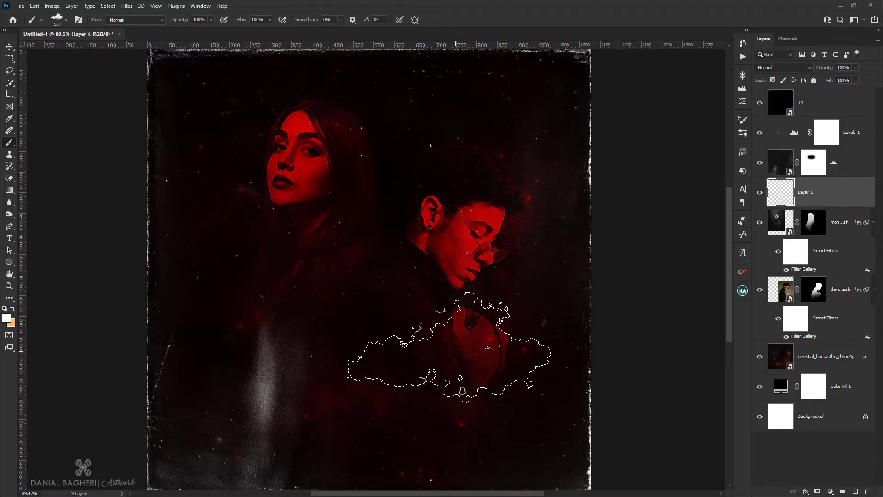
click(454, 350)
Step: Stamp a second white cloud beside the first, below the woman, using the Clouds_06.png brush at about 347 px
click(57, 19)
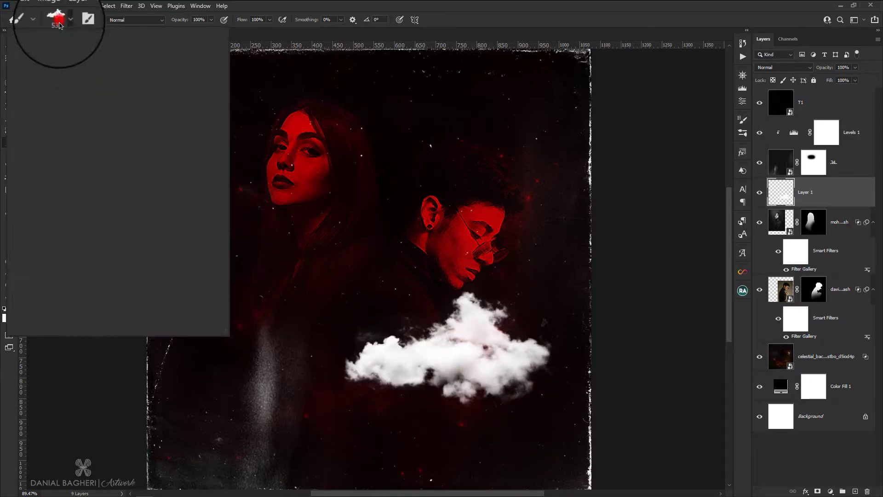
click(150, 208)
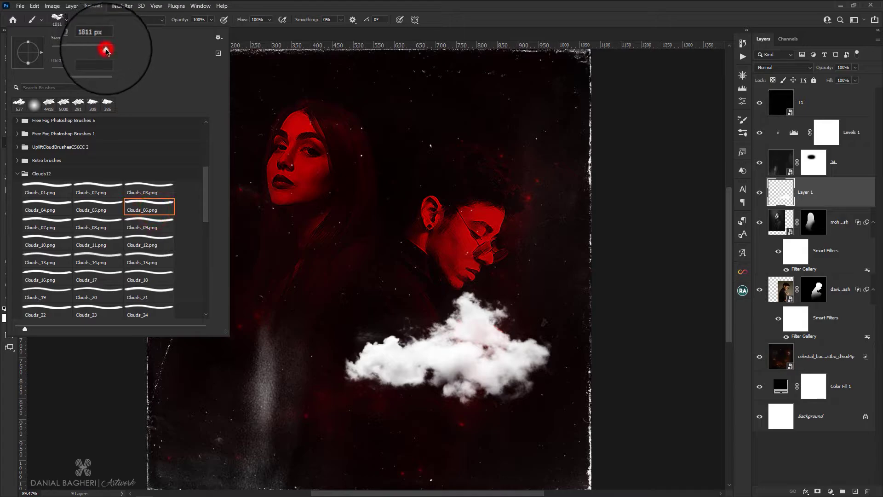
alt+right_click(348, 312)
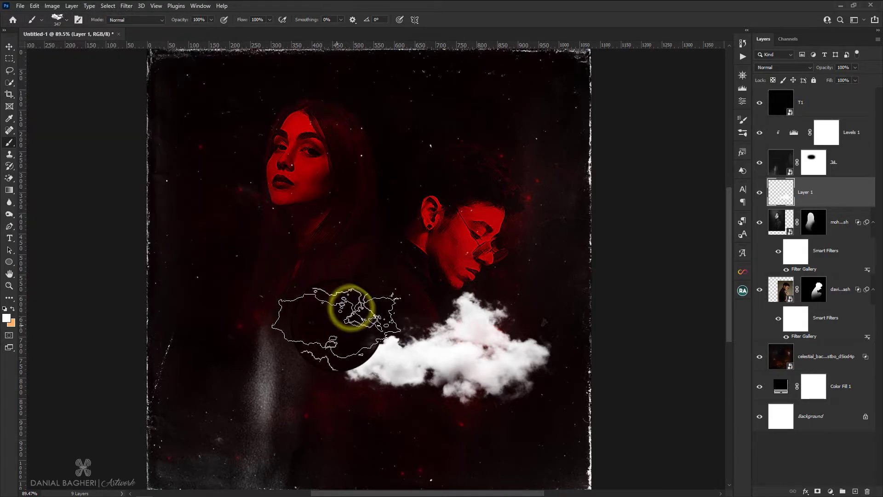
click(327, 331)
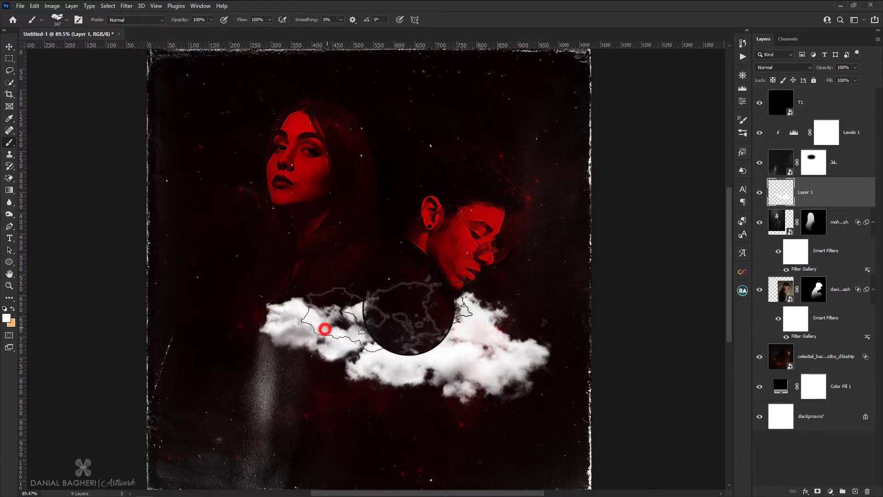
Step: Stamp a third white cloud at the upper-left end of the cloud row, using the Clouds_02.png brush at about 301 px
click(57, 19)
click(98, 190)
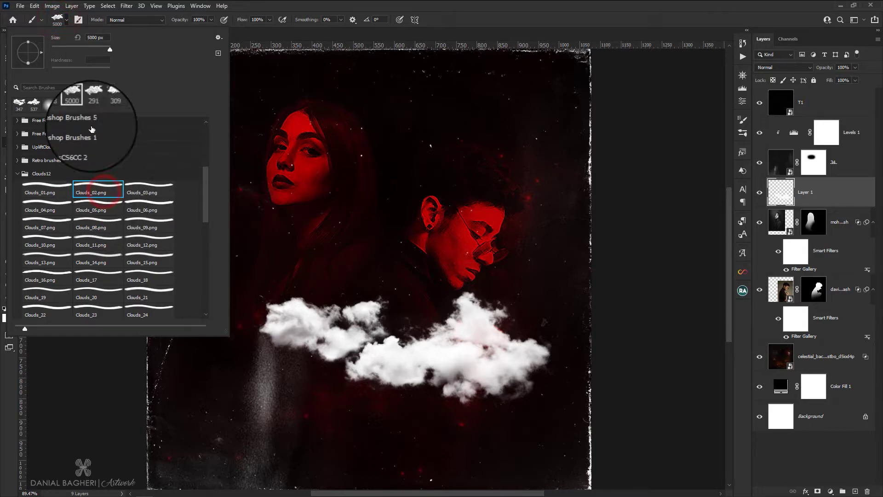
drag(102, 49, 103, 49)
alt+right_click(260, 281)
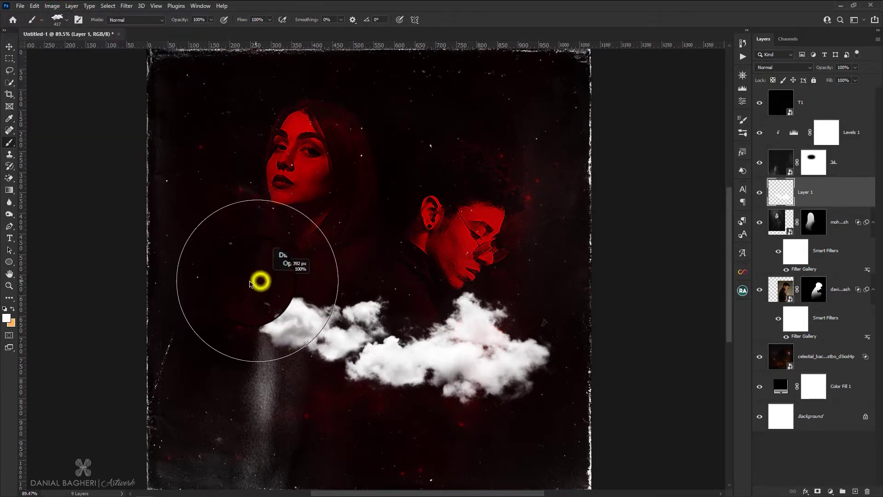
click(259, 285)
key(ctrl+z)
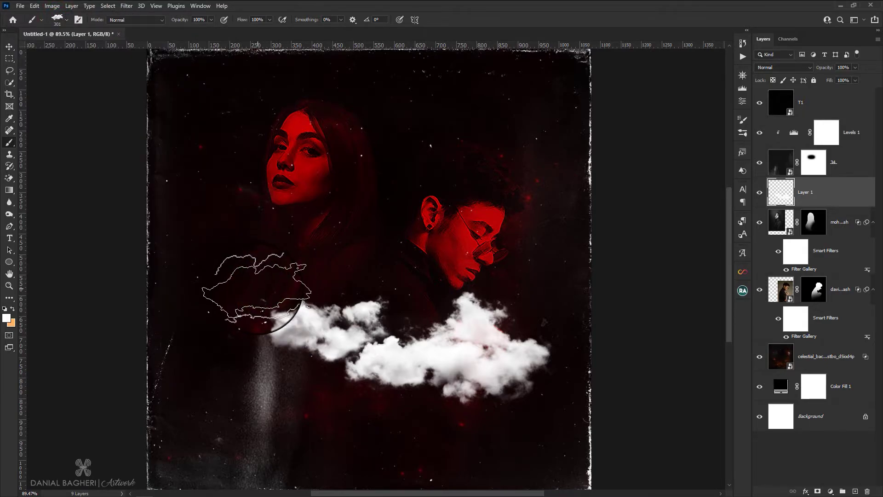
click(256, 286)
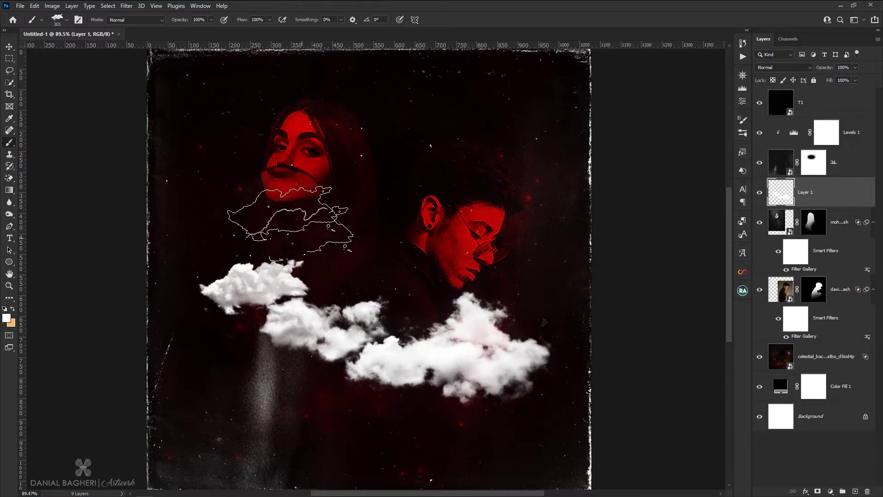
Step: Rotate the cloud layer about 8.7° counterclockwise and move it down about 28 px
click(9, 46)
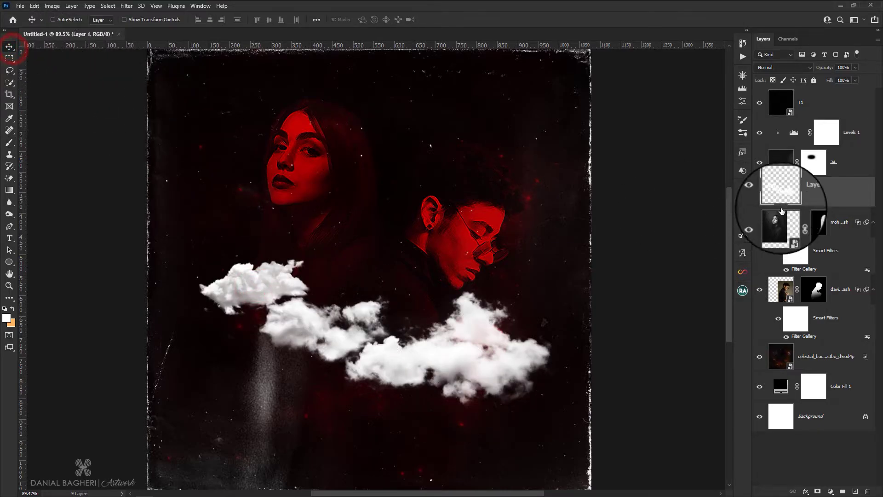
click(818, 193)
key(ctrl+t)
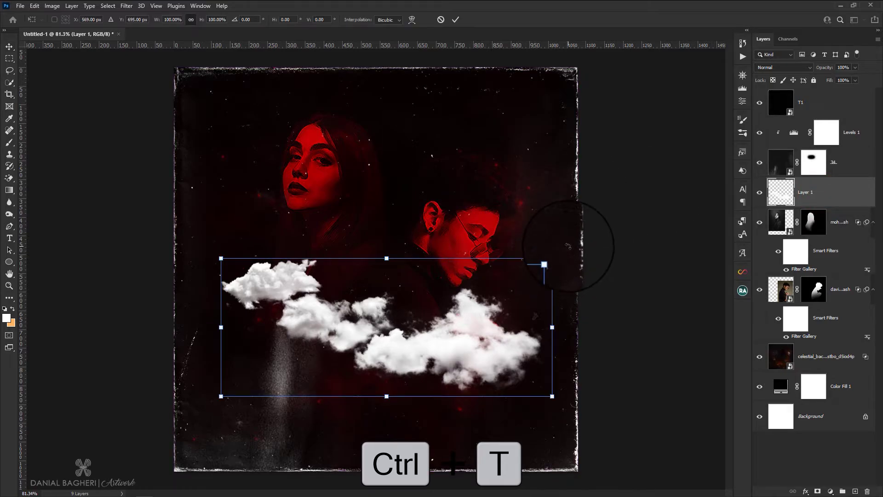
drag(571, 252, 559, 216)
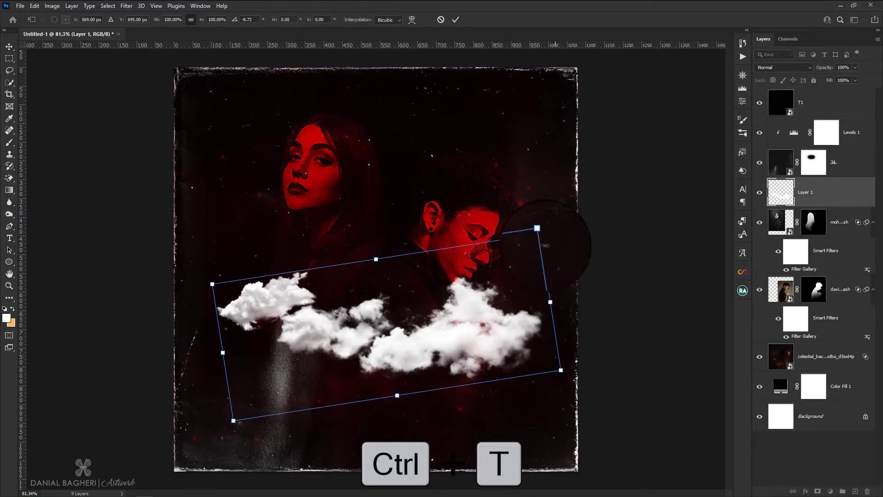
drag(489, 301, 489, 312)
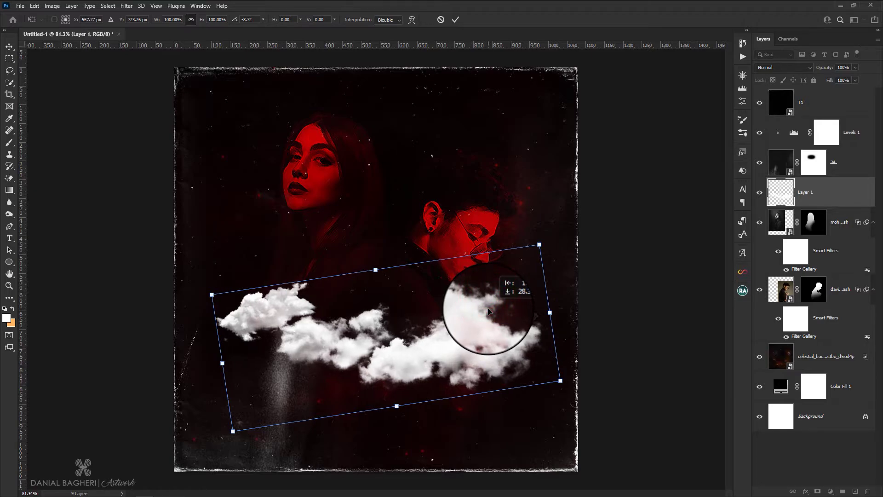
double_click(484, 321)
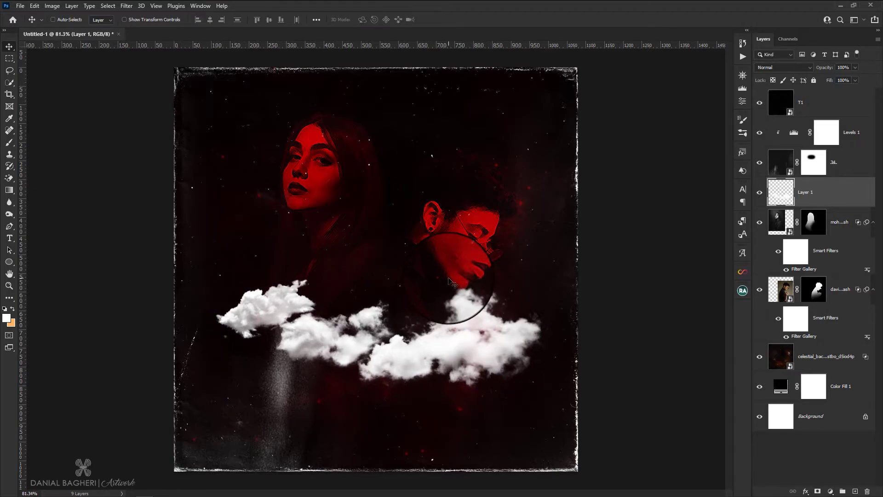
Step: Start a new text layer directly above the cloud layer, placing the text over the clouds
scroll(460, 294, down, 1)
click(847, 132)
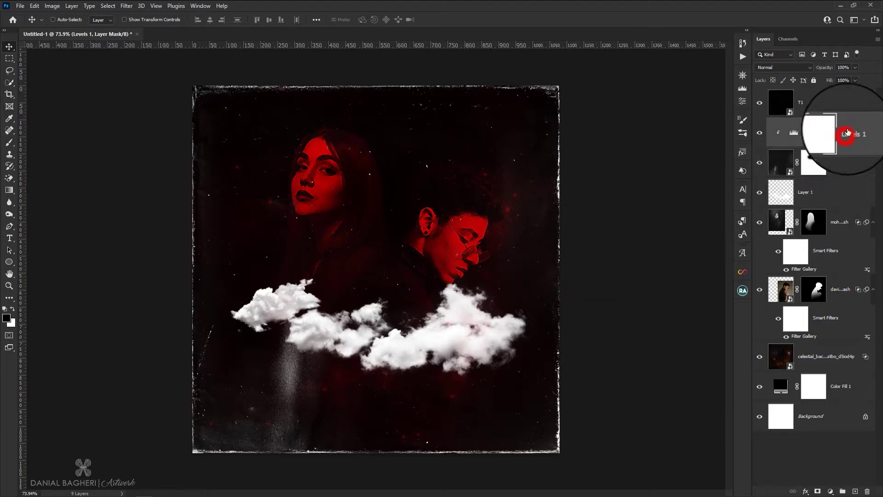
click(837, 112)
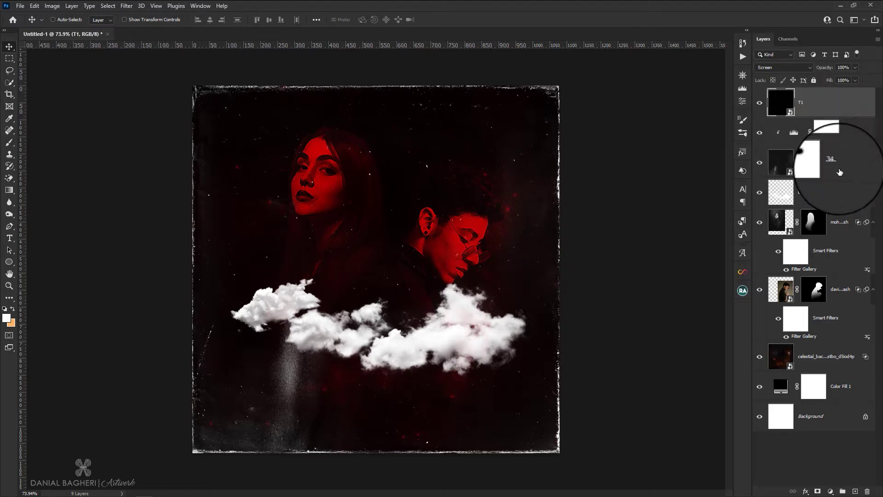
click(836, 197)
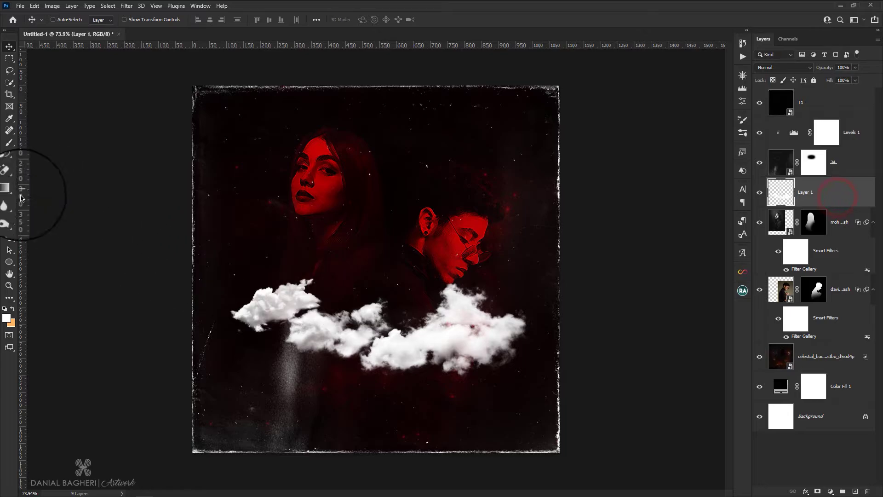
click(9, 236)
click(349, 308)
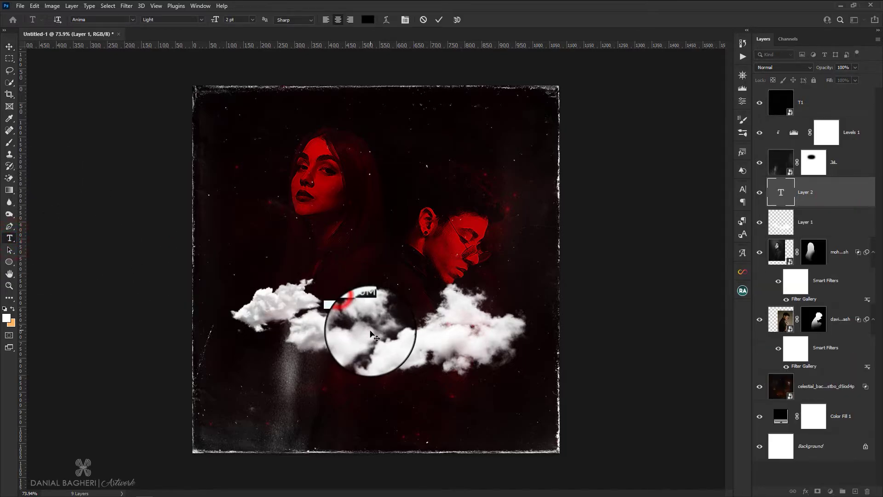
Step: Set the text color to a red around #d11616 and enter SKY as the text
click(372, 21)
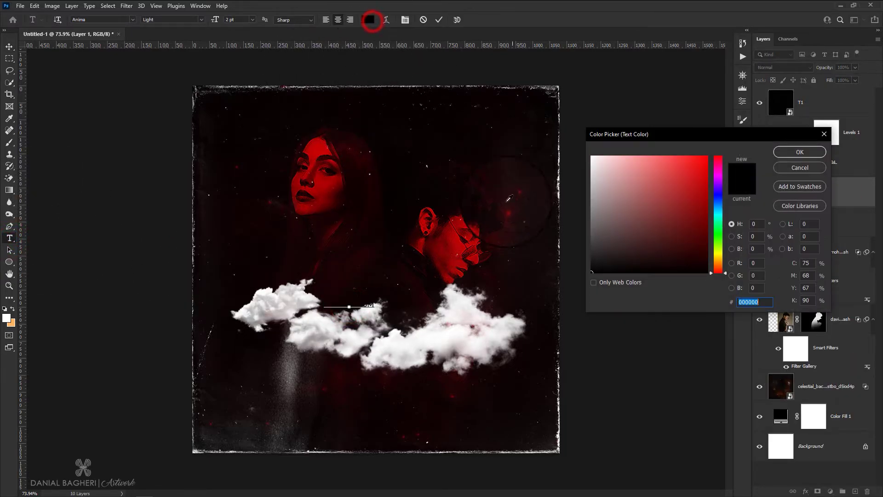
click(474, 220)
drag(677, 183, 691, 162)
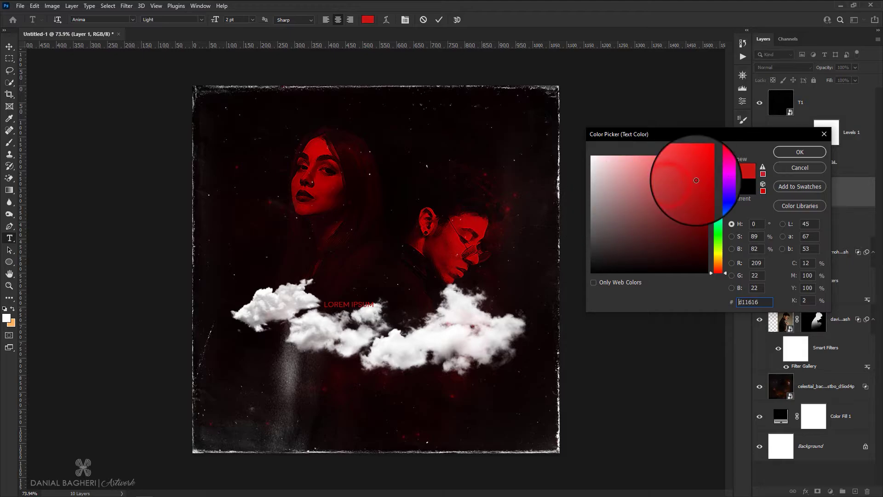
click(789, 151)
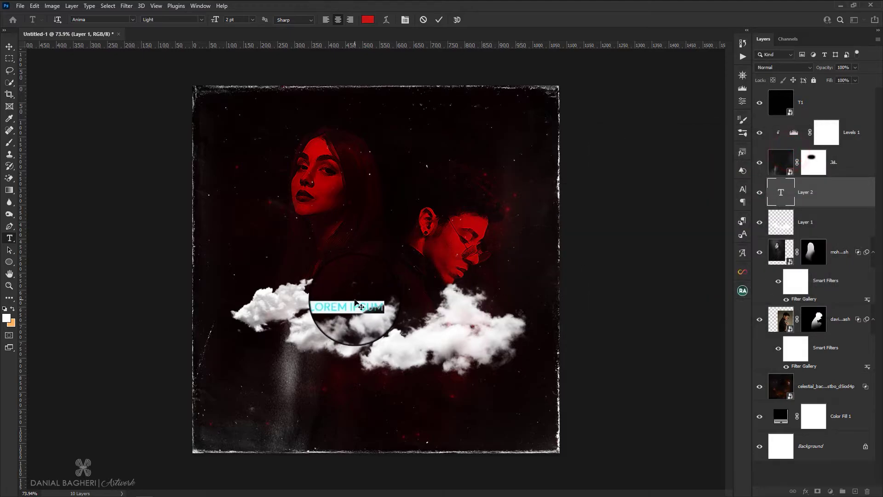
text(SKY)
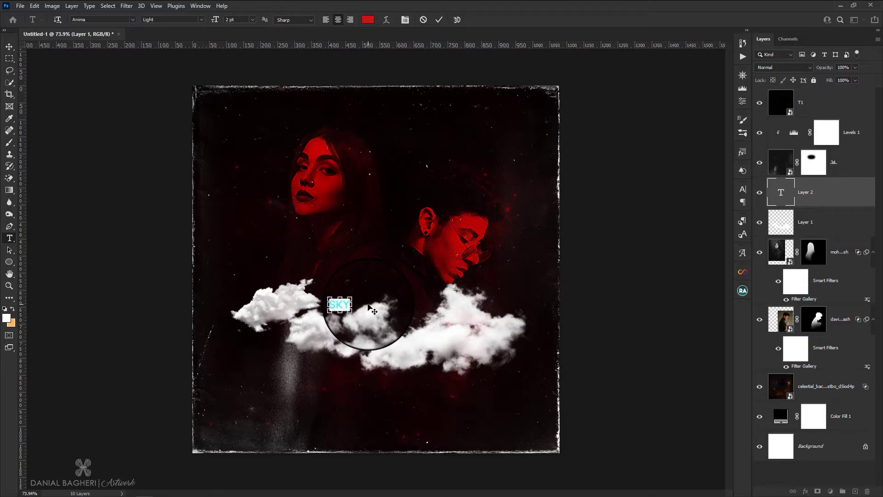
Step: Format the title in Dead Island at 30 pt with Faux Bold off, and move it down onto the clouds
click(743, 189)
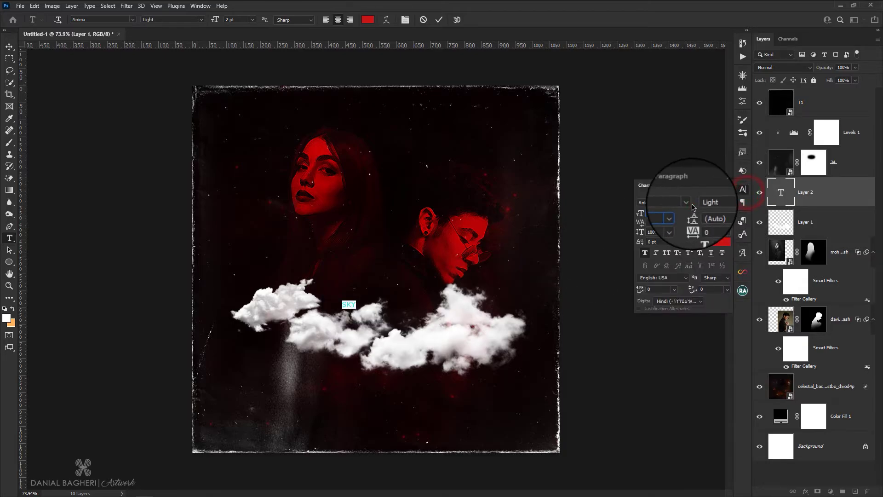
click(687, 202)
click(766, 239)
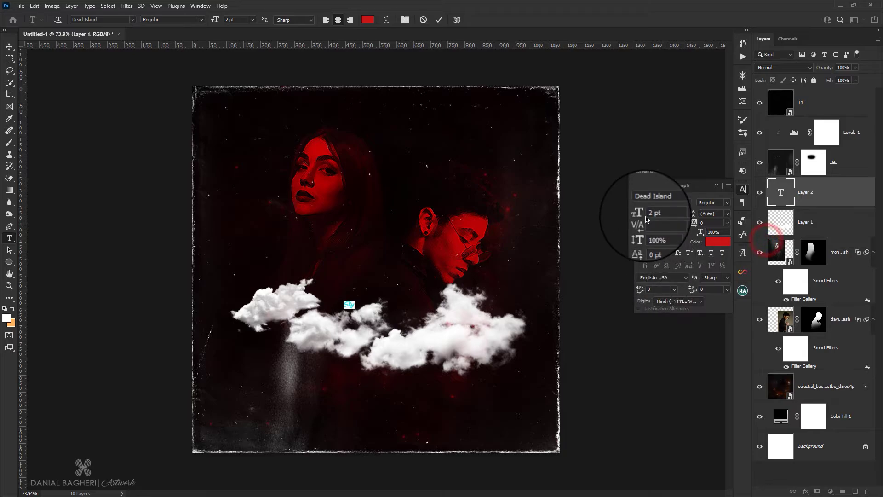
drag(646, 219, 654, 222)
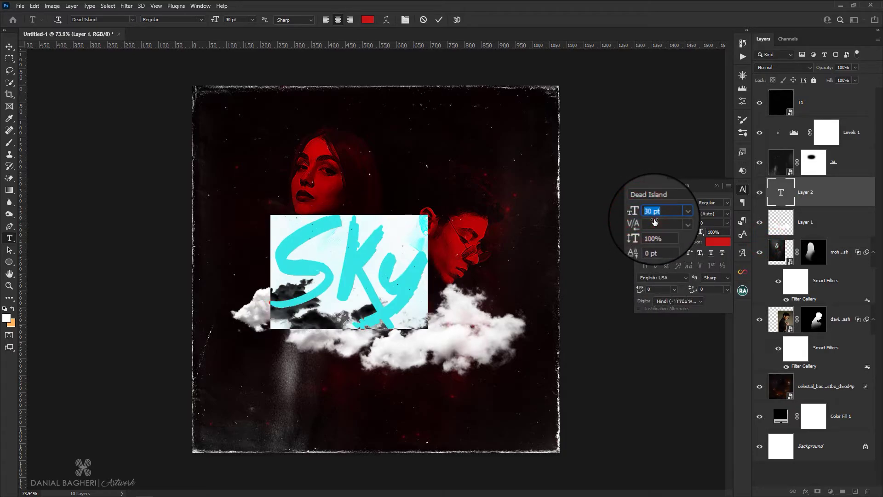
click(645, 252)
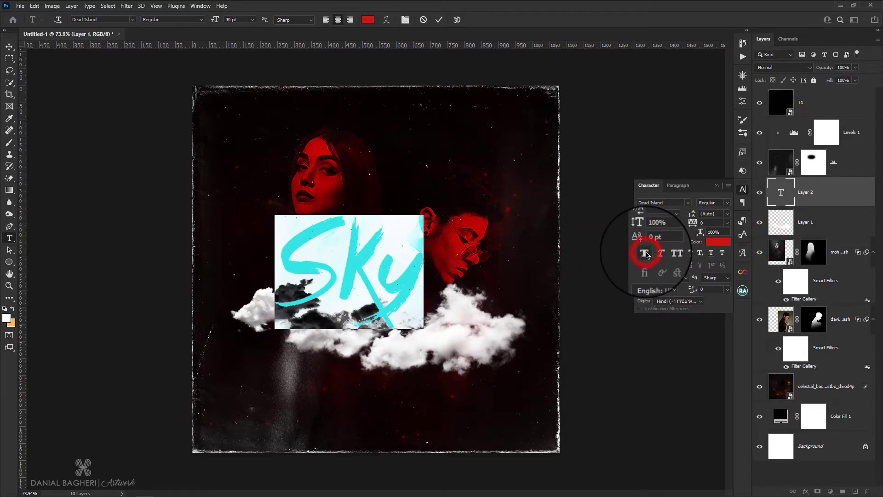
click(9, 47)
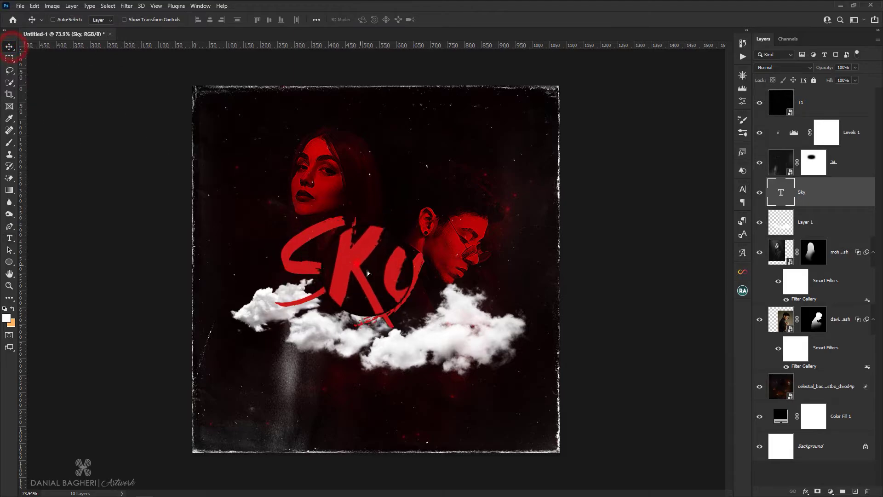
drag(367, 270, 392, 310)
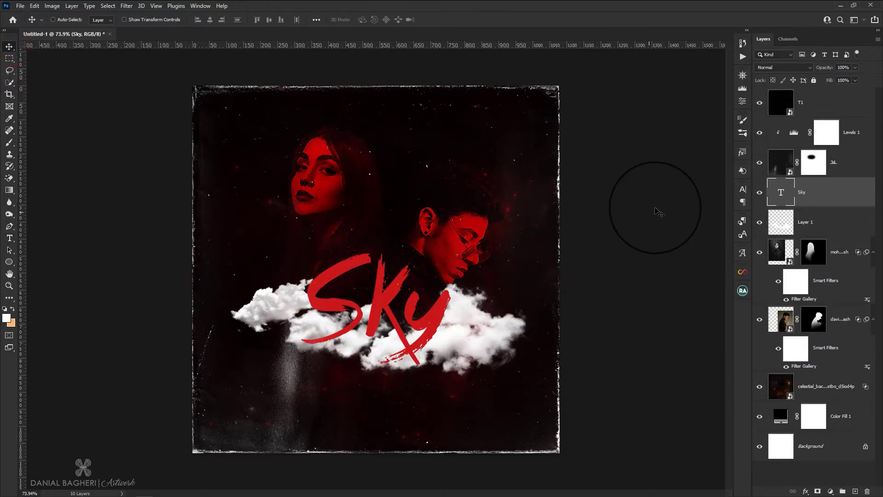
Step: Reduce the Sky title to 26 pt and nudge it into place over the clouds
click(741, 189)
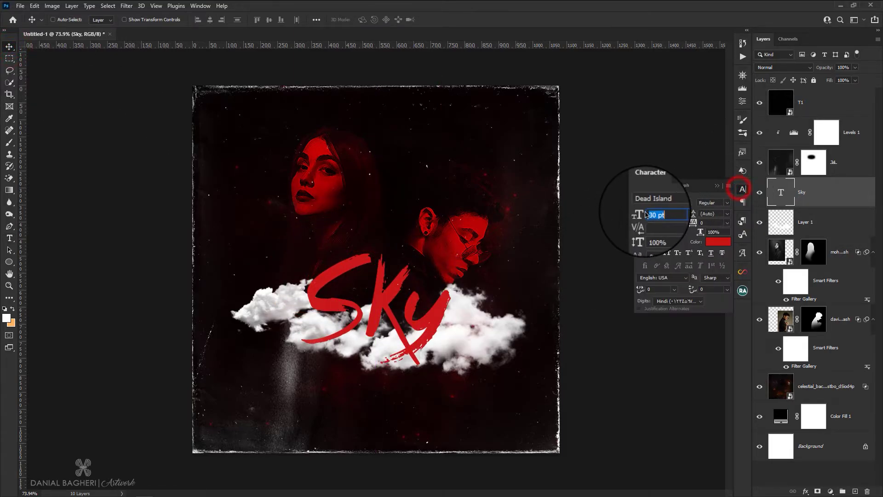
drag(642, 214, 641, 214)
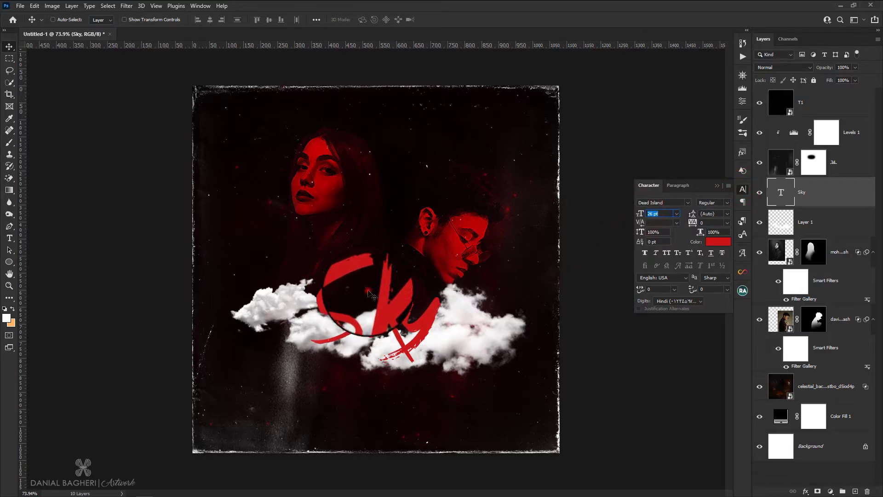
drag(366, 297, 367, 293)
Step: Blend the Sky title into the clouds with Blend If, splitting the Underlying Layer sliders to 0/7 for black and 38/255 for white
click(800, 194)
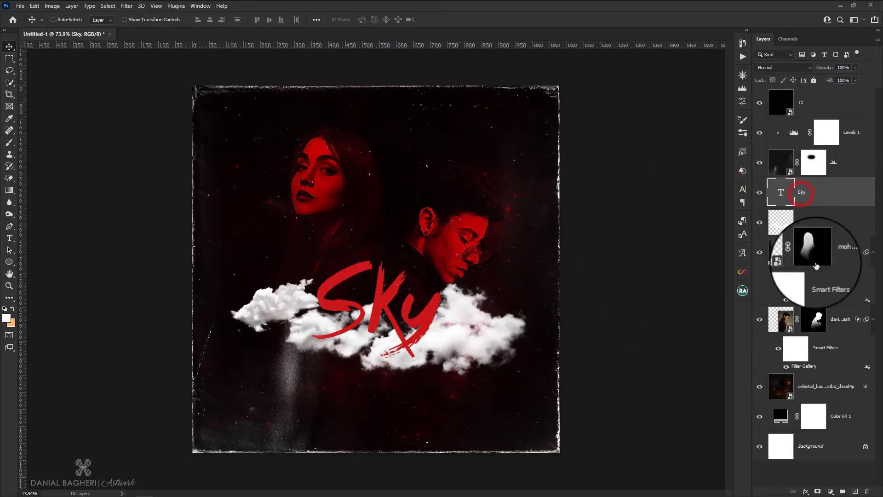
click(807, 491)
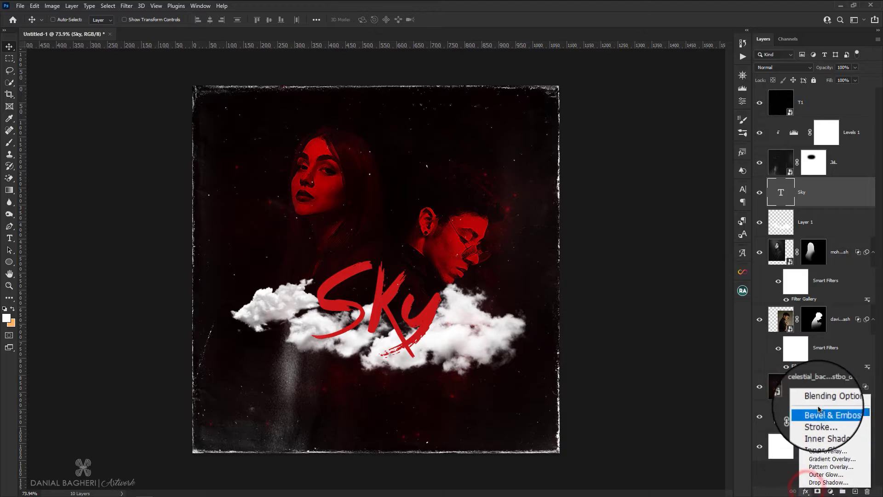
click(834, 399)
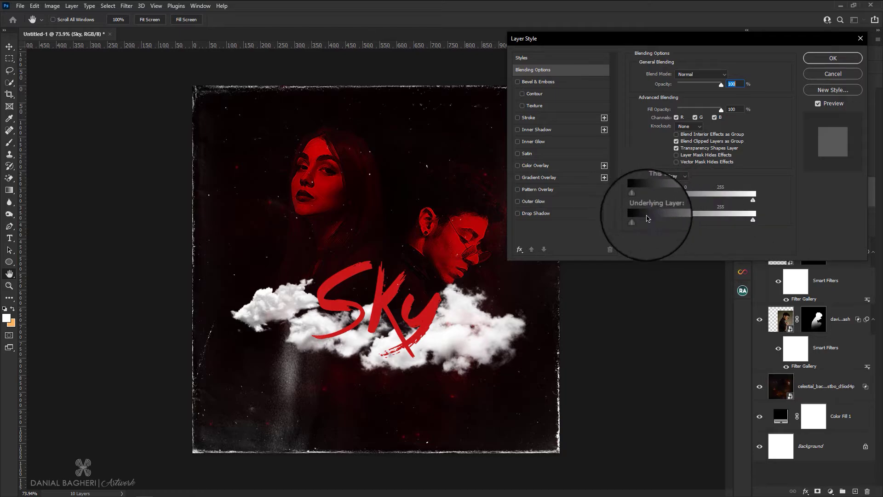
key(alt)
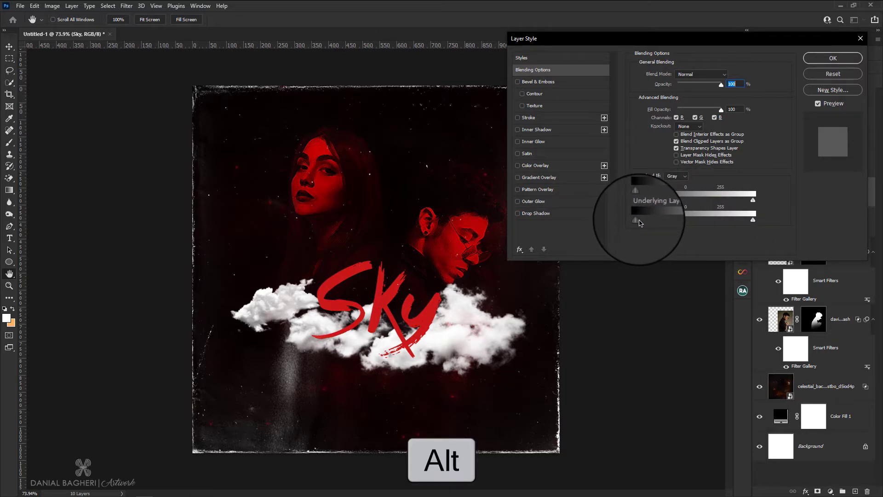
drag(641, 224, 645, 224)
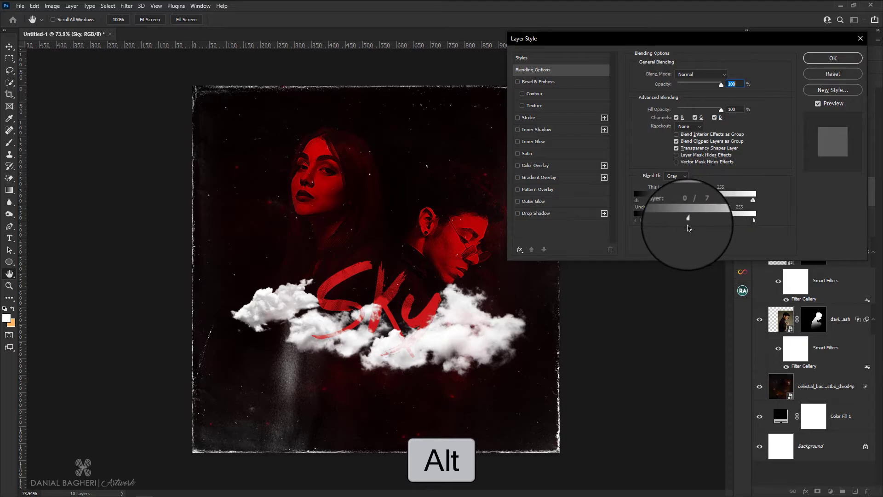
drag(697, 227, 661, 240)
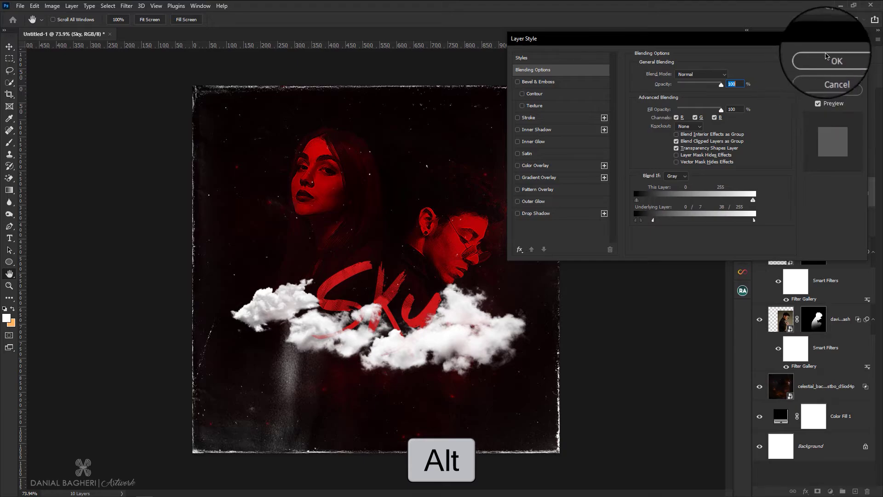
click(822, 60)
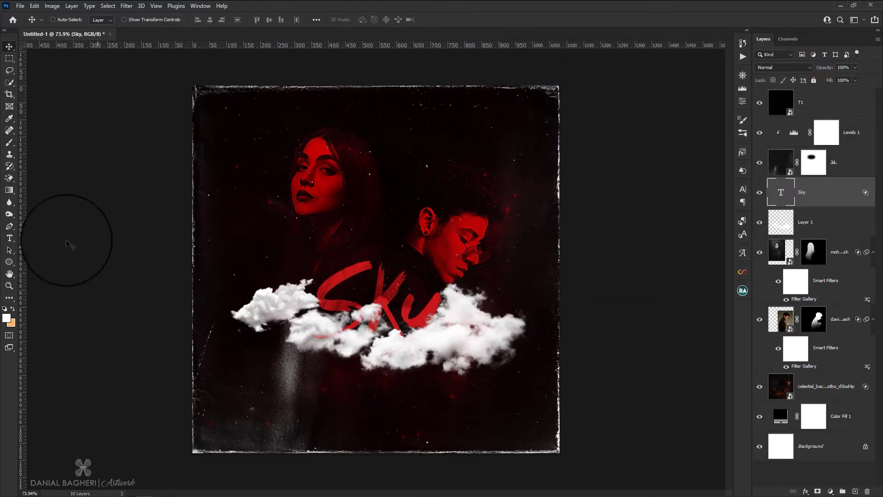
Step: Add a text line below the clouds reading "cover design by" followed by the designer's name
click(8, 236)
click(313, 401)
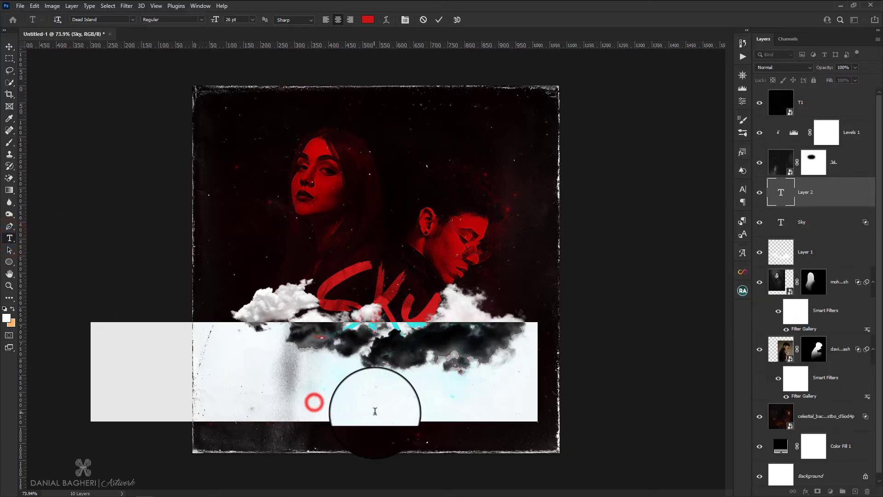
text(c)
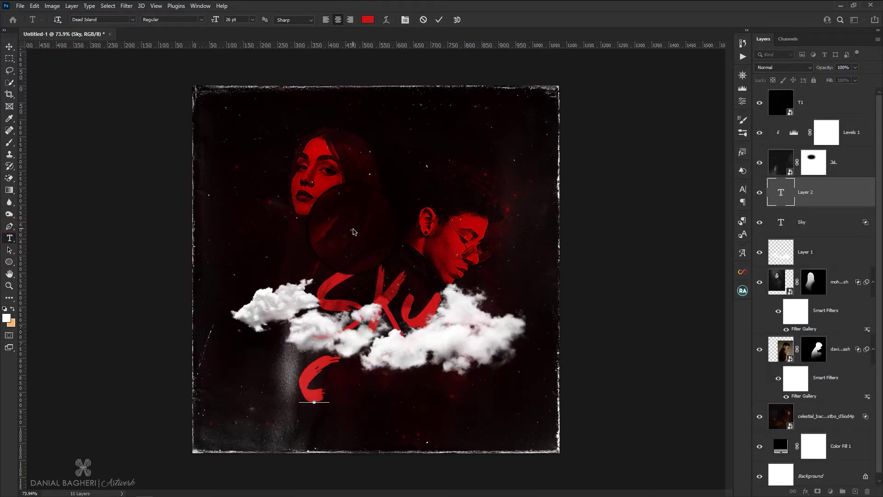
text(over de)
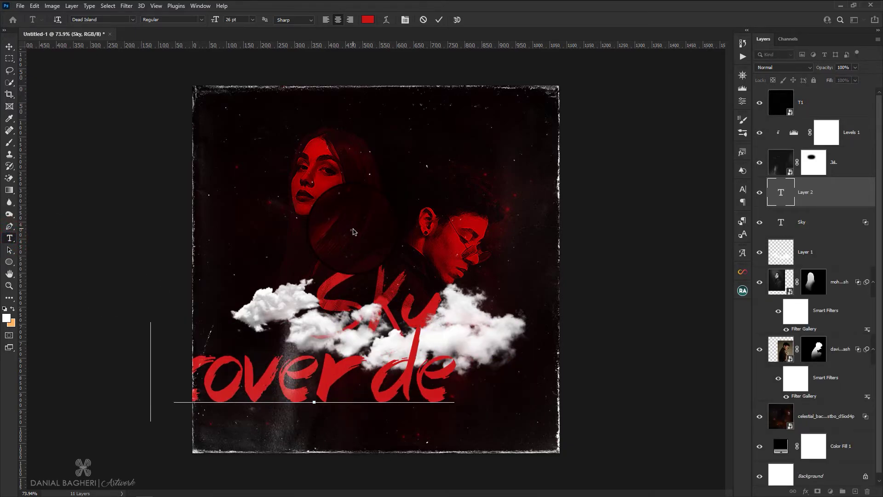
text(sign by d)
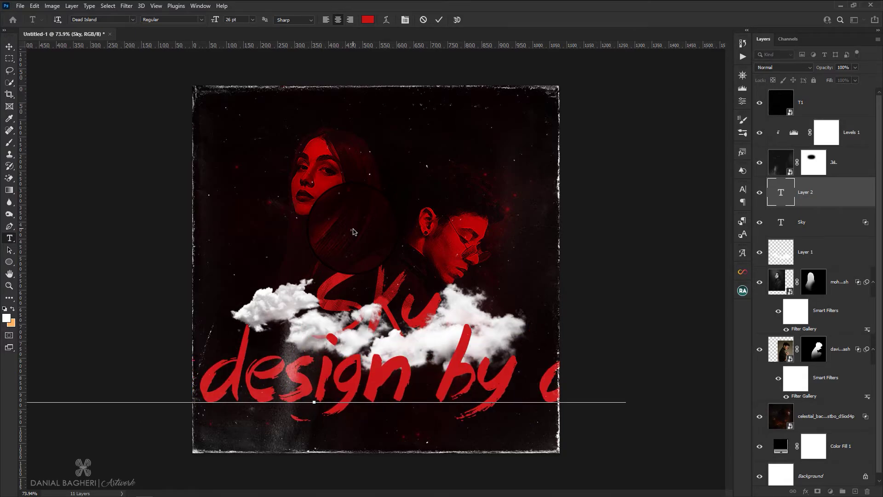
text(annial bagheri)
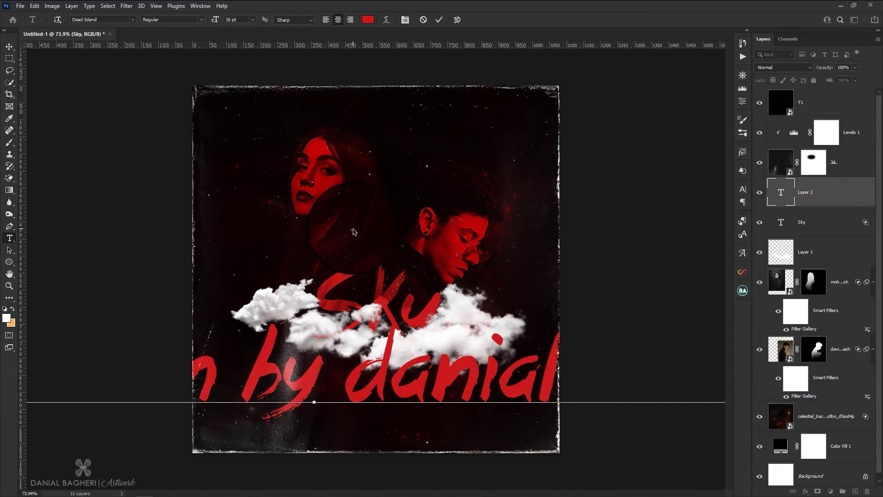
Step: Format the whole credit line in white Anima Light at 3 pt
key(ctrl+a)
click(368, 20)
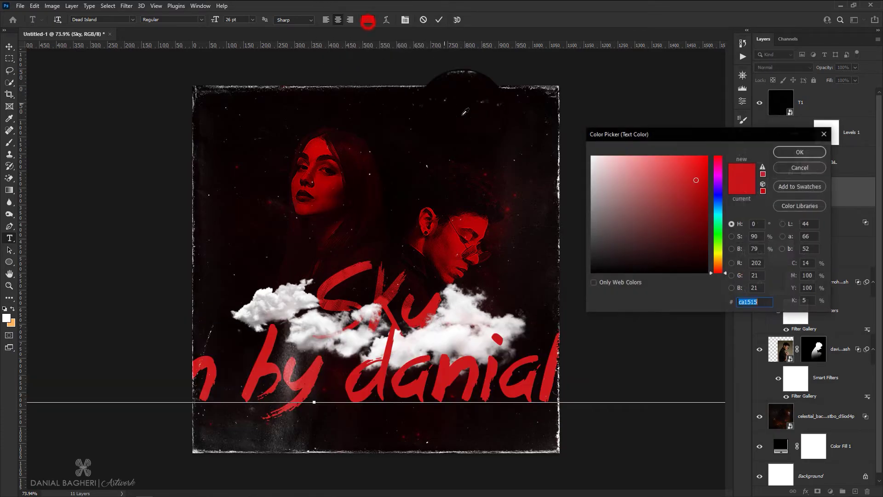
click(593, 157)
click(780, 159)
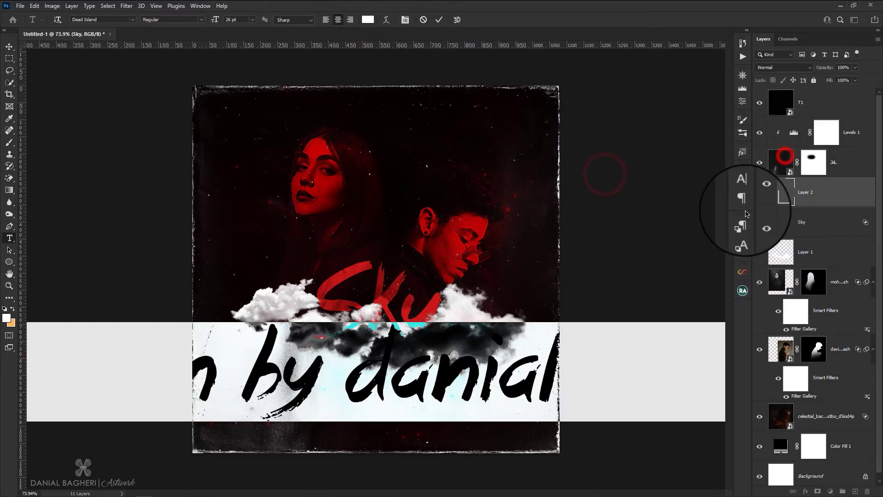
click(742, 189)
click(688, 204)
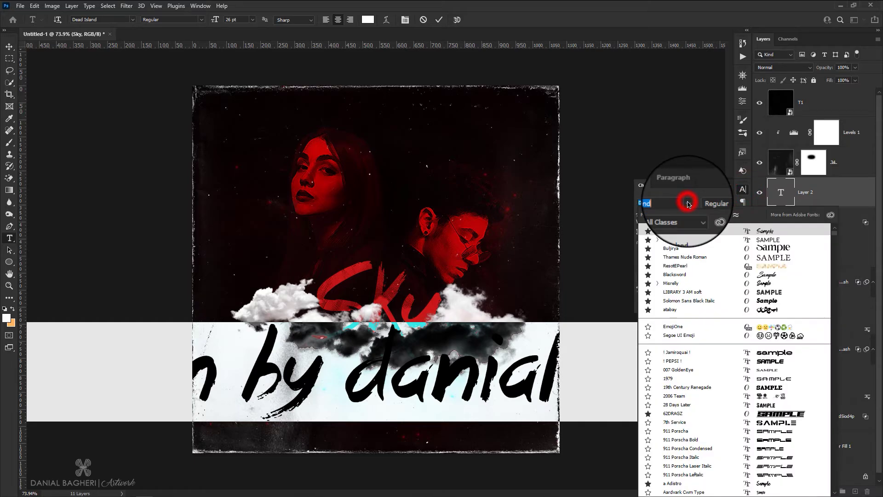
click(759, 238)
drag(643, 214, 631, 215)
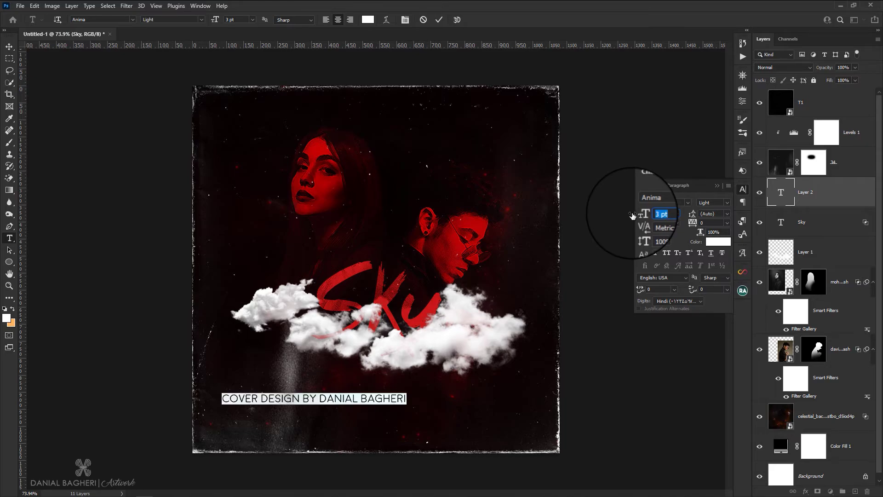
Step: Apply Faux Bold to only the designer's name in the credit line and commit the text
click(335, 399)
drag(318, 399, 406, 399)
click(741, 188)
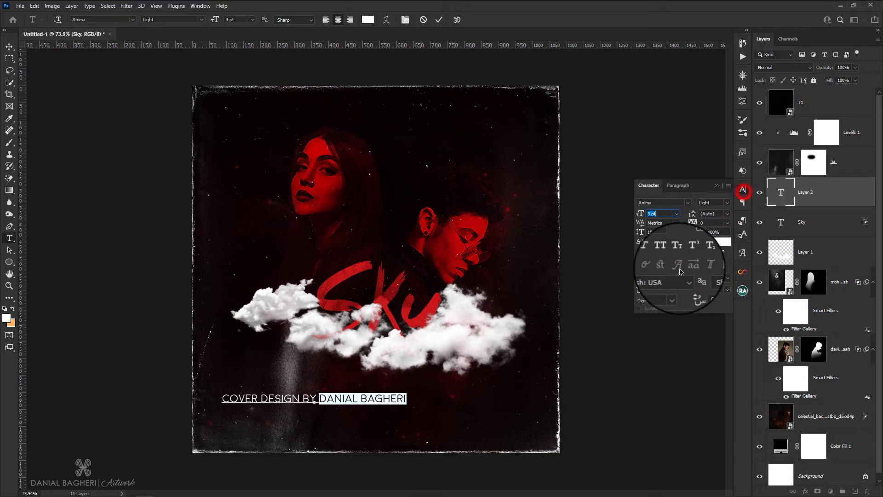
click(644, 252)
click(676, 215)
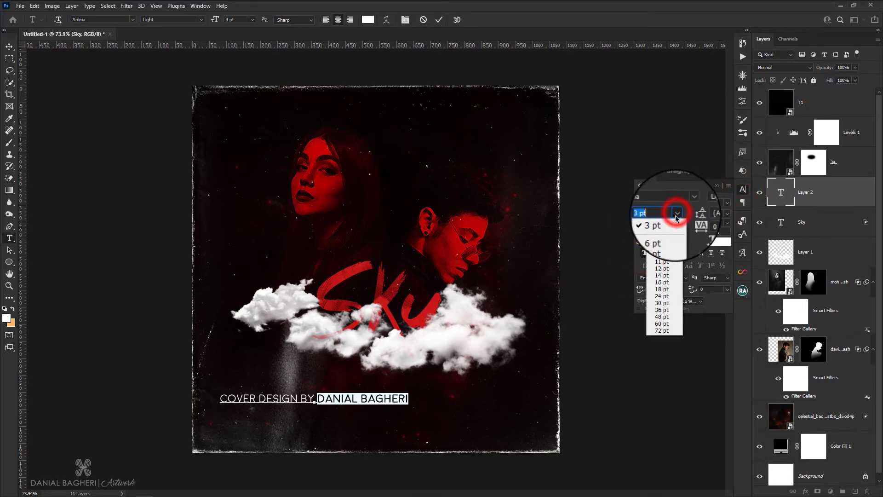
click(642, 215)
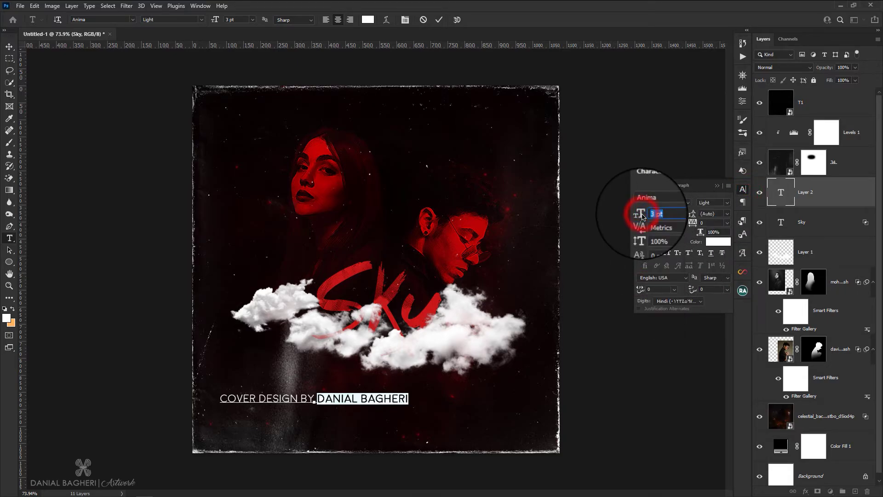
click(9, 46)
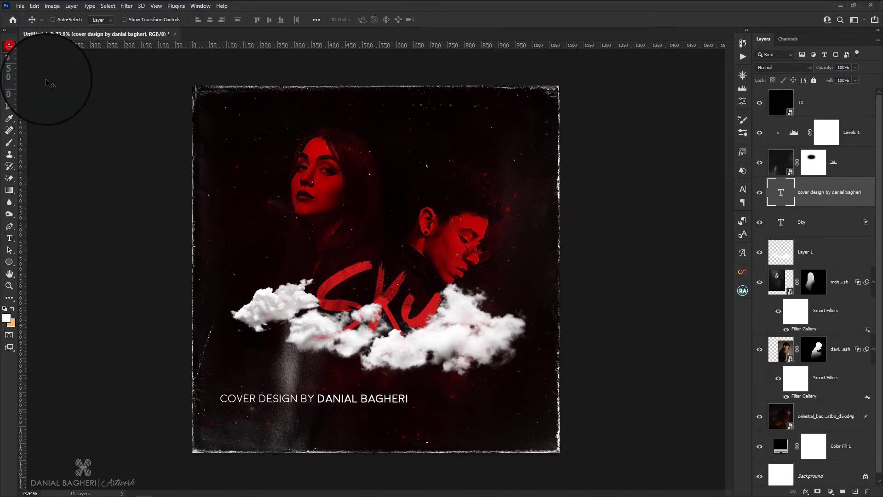
Step: Reduce the credit line to 1 pt and move it sideways to the horizontal centre of the cover
click(742, 189)
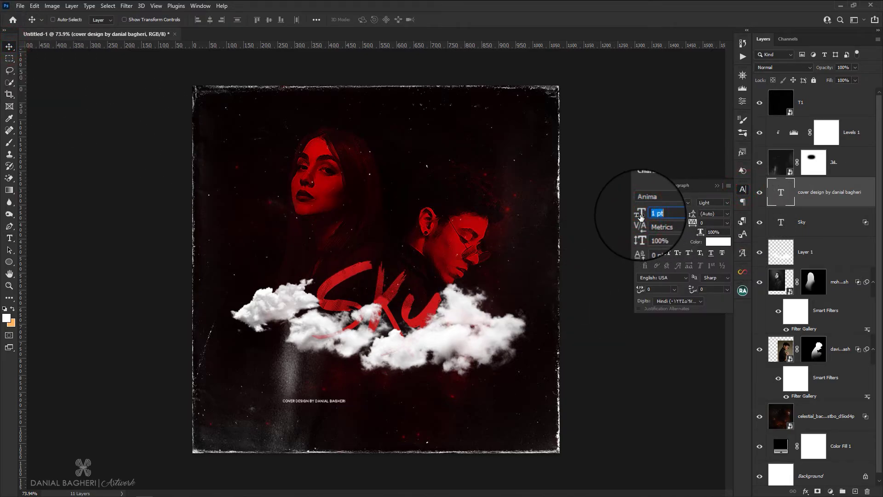
click(337, 397)
scroll(335, 398, up, 5)
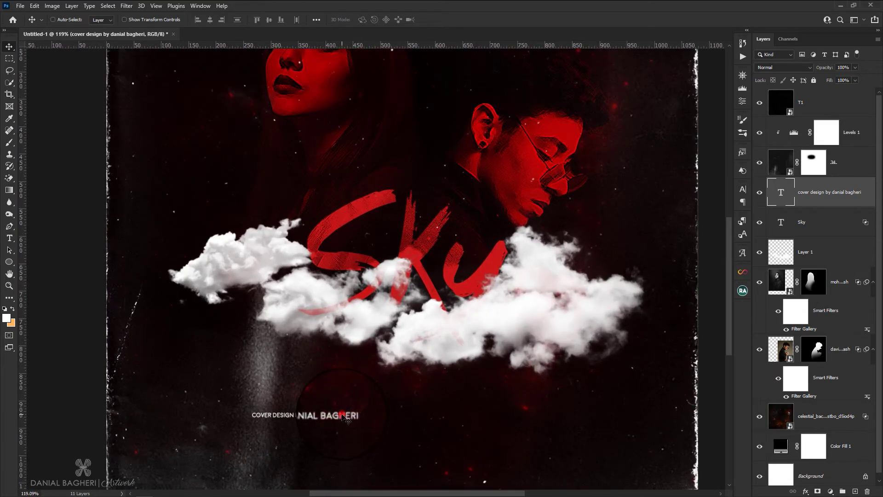
drag(343, 416, 443, 412)
Step: Set the credit line's tracking to 500
click(744, 189)
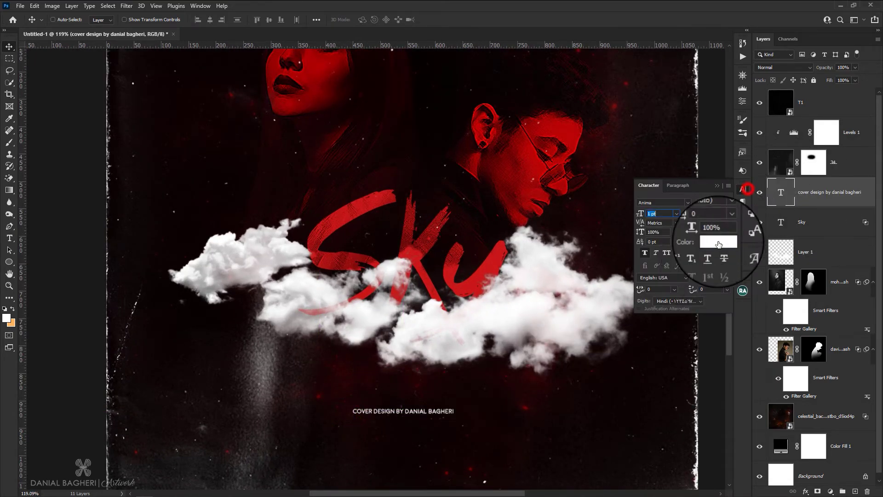
click(696, 224)
drag(698, 225, 704, 222)
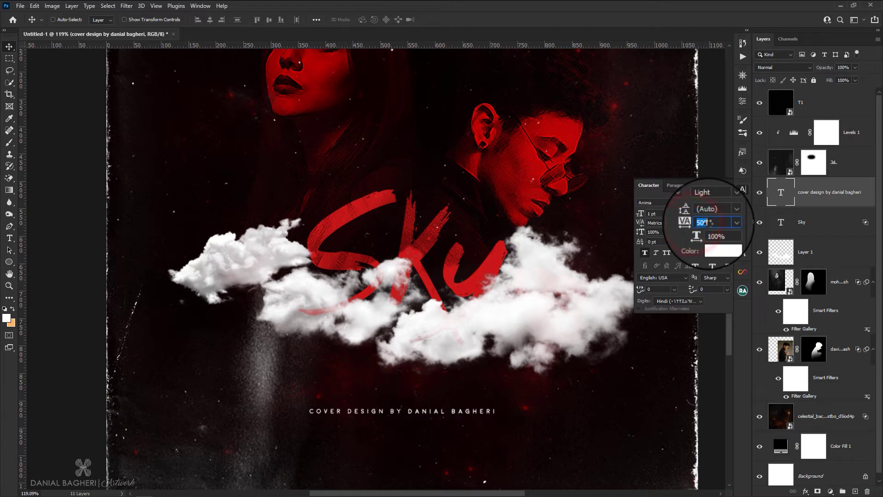
click(660, 213)
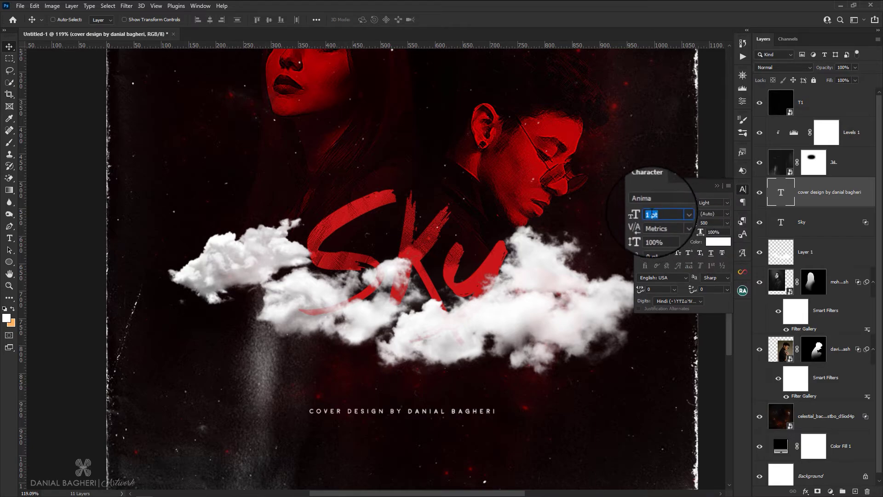
click(400, 393)
Step: Scale the credit line to about 146% and place it centred between the clouds and the cover's lower edge
key(ctrl+t)
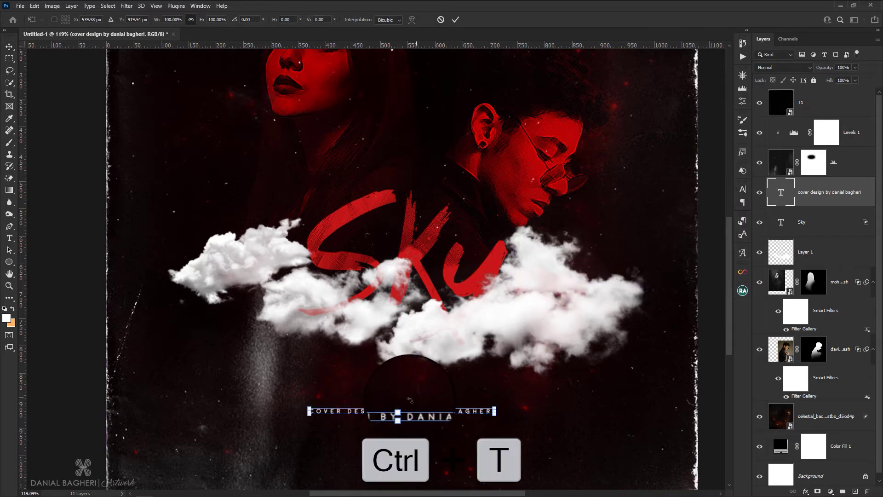
scroll(399, 405, up, 2)
scroll(399, 405, up, 3)
drag(403, 408, 404, 400)
scroll(404, 403, down, 6)
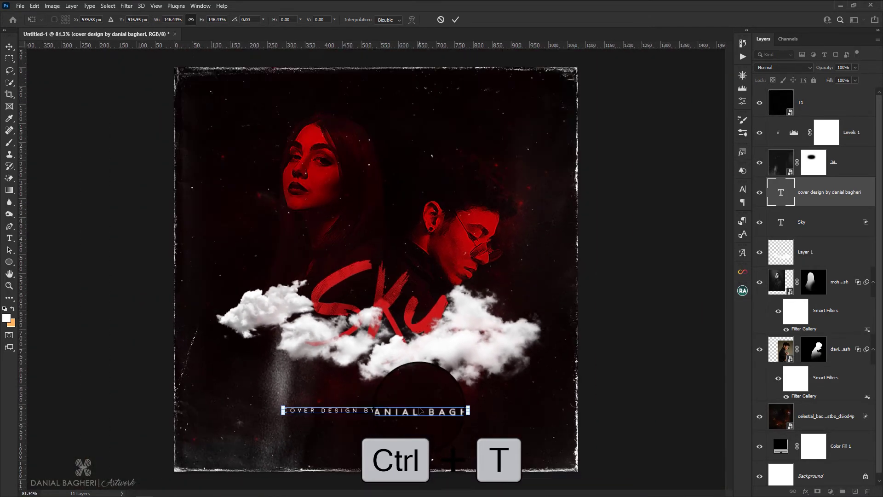
drag(409, 412, 416, 463)
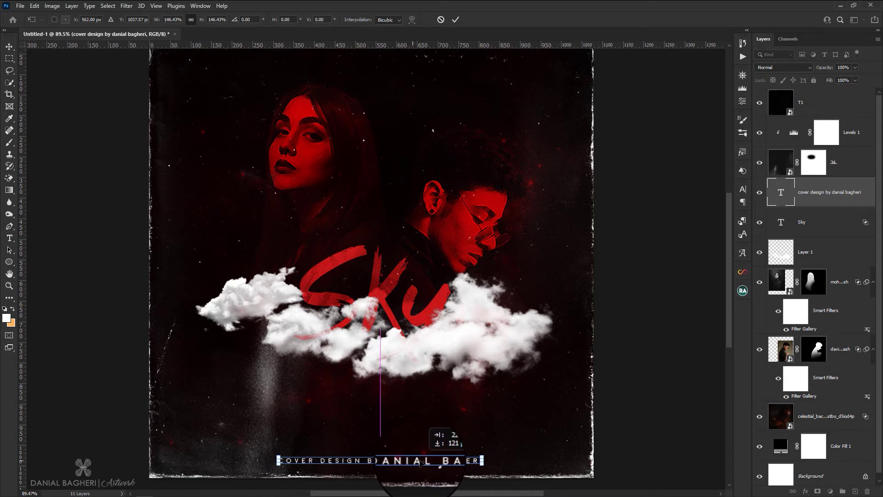
key(Return)
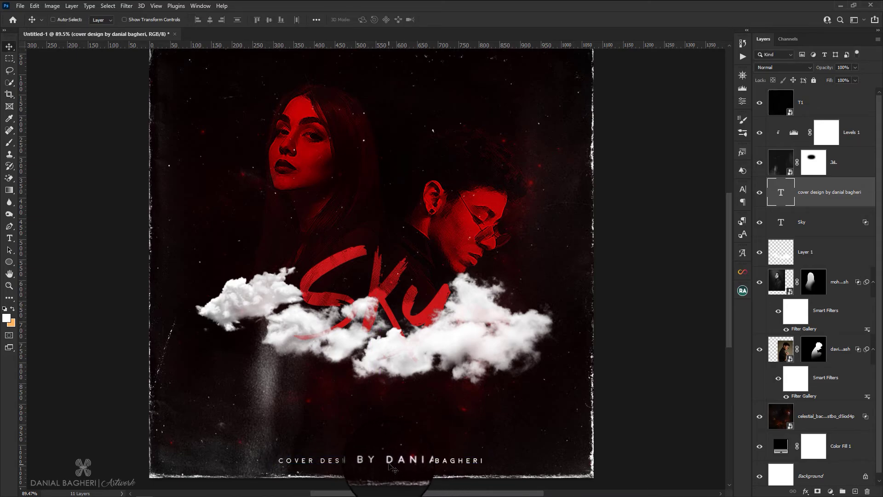
drag(400, 443, 391, 398)
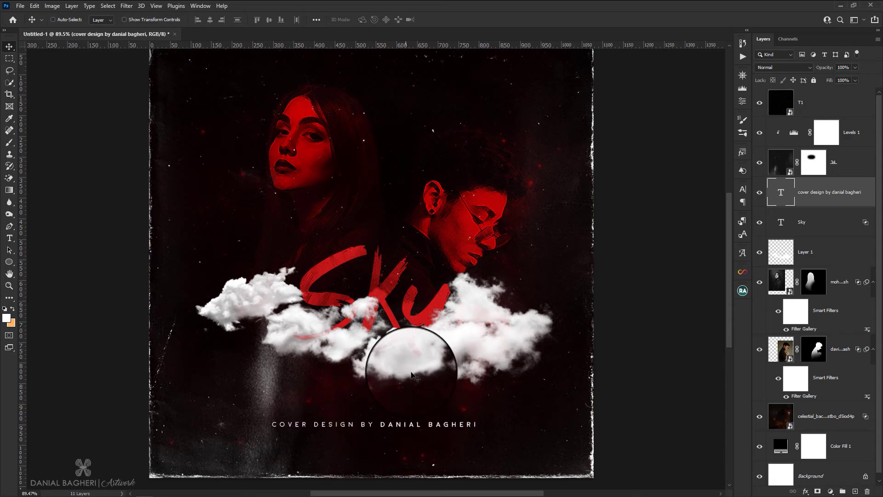
Step: Add a Curves adjustment above the T1 layer and darken the image with points around 139 to 117 and 217 to 203
scroll(411, 372, down, 7)
scroll(437, 319, up, 3)
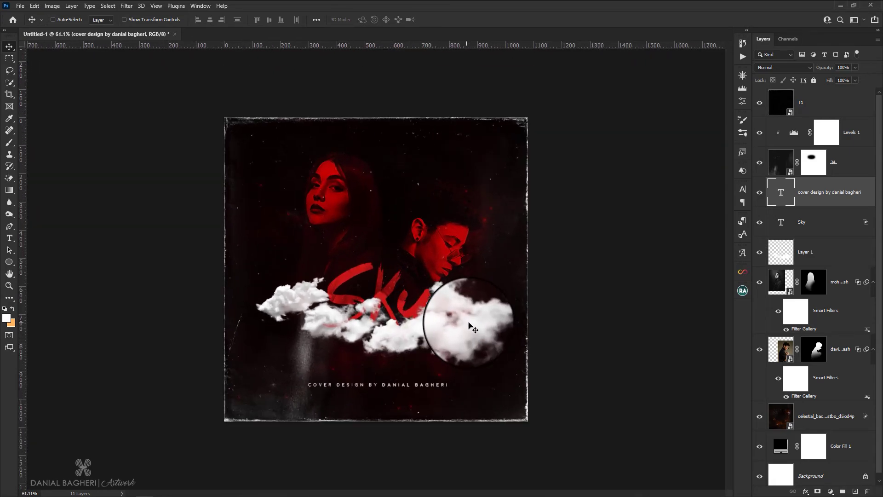
scroll(470, 327, up, 1)
click(836, 101)
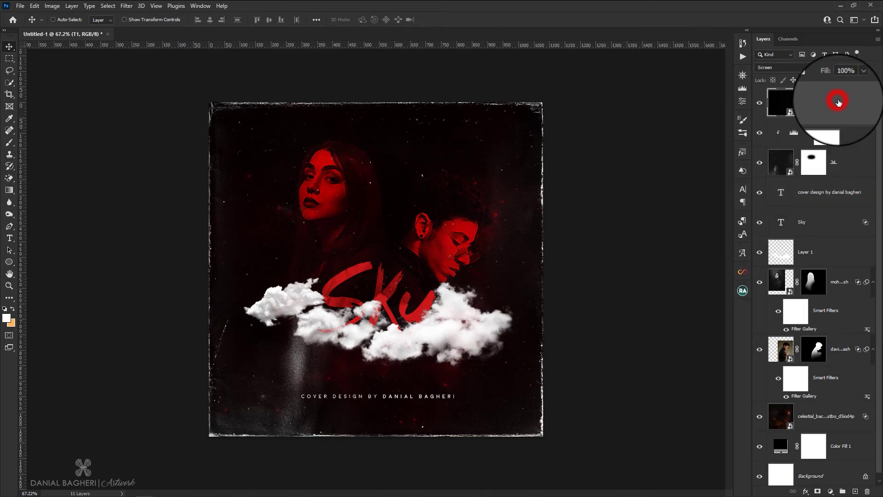
click(830, 491)
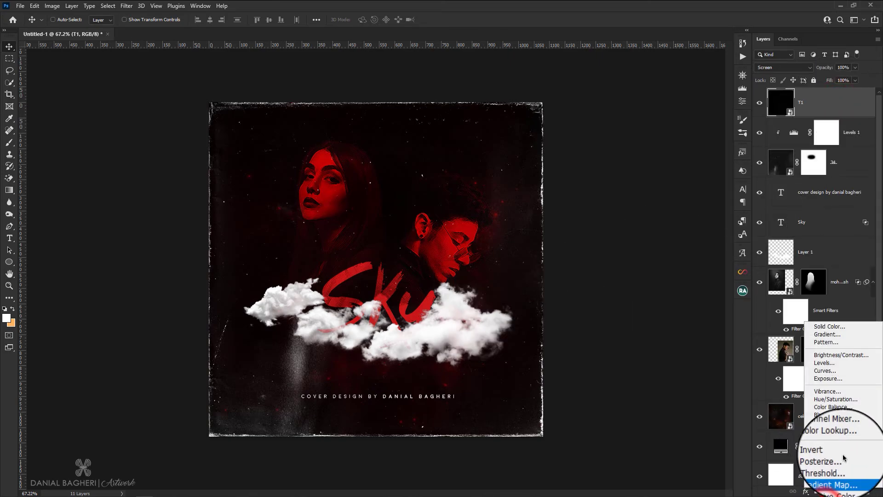
click(833, 371)
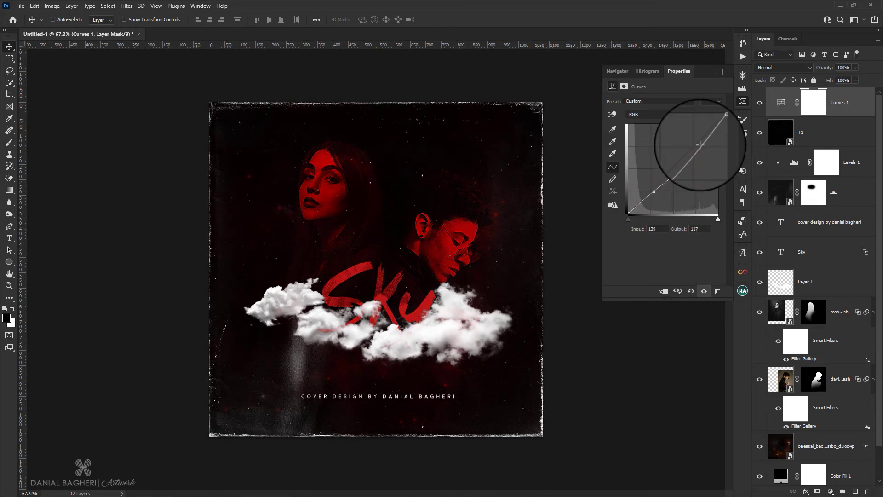
drag(700, 145, 703, 141)
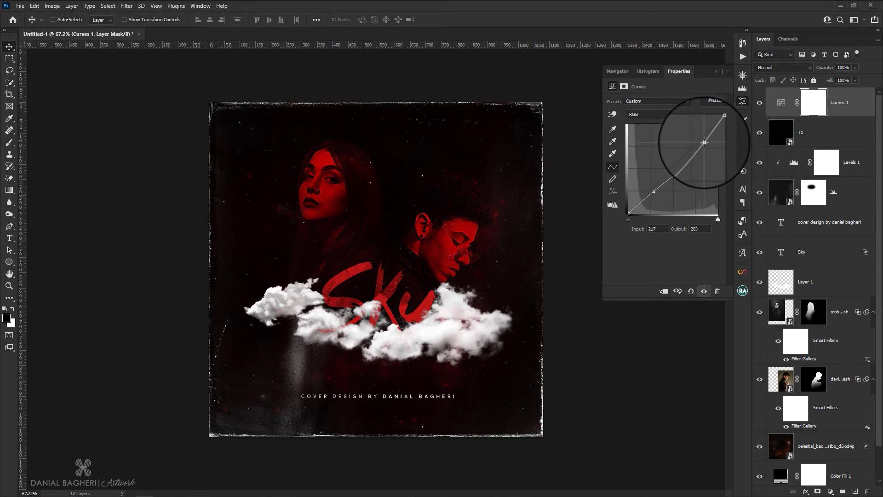
click(742, 101)
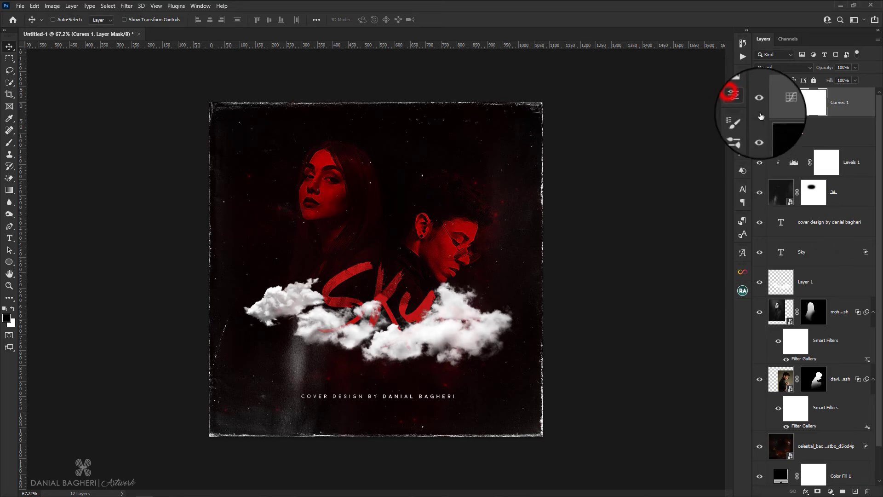
Step: Compare the cover with and without the Curves adjustment
click(759, 102)
click(759, 102)
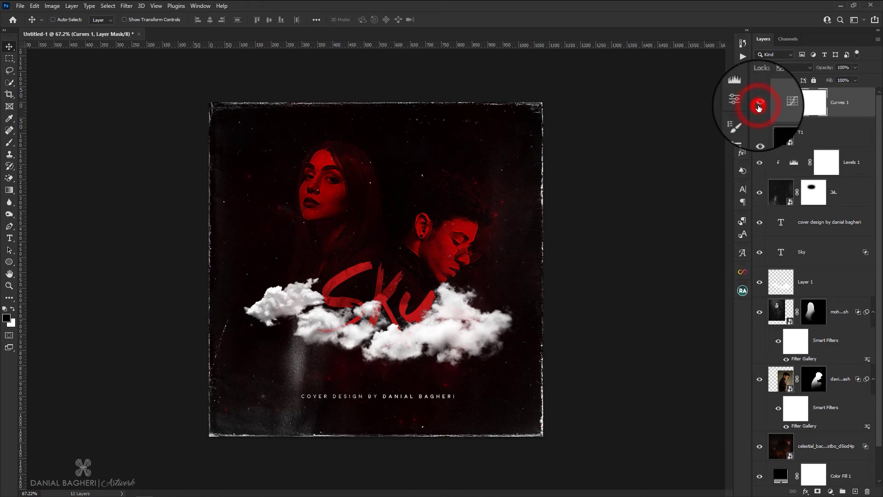
scroll(563, 201, up, 1)
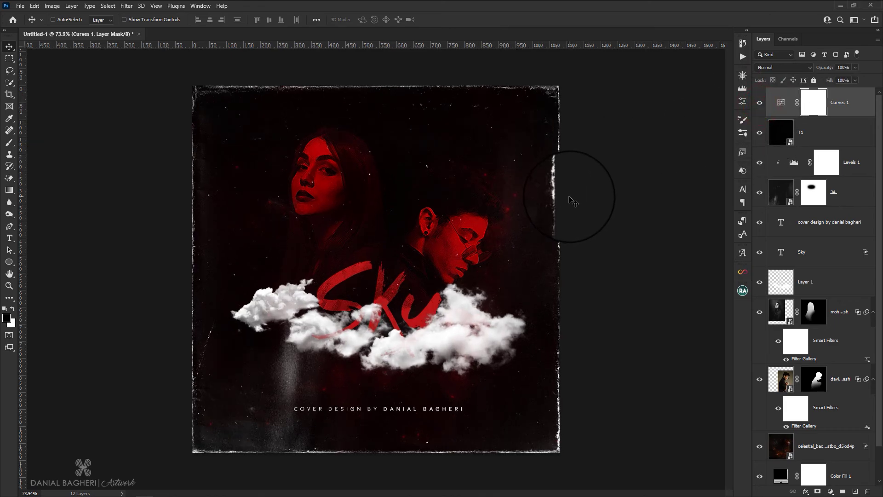